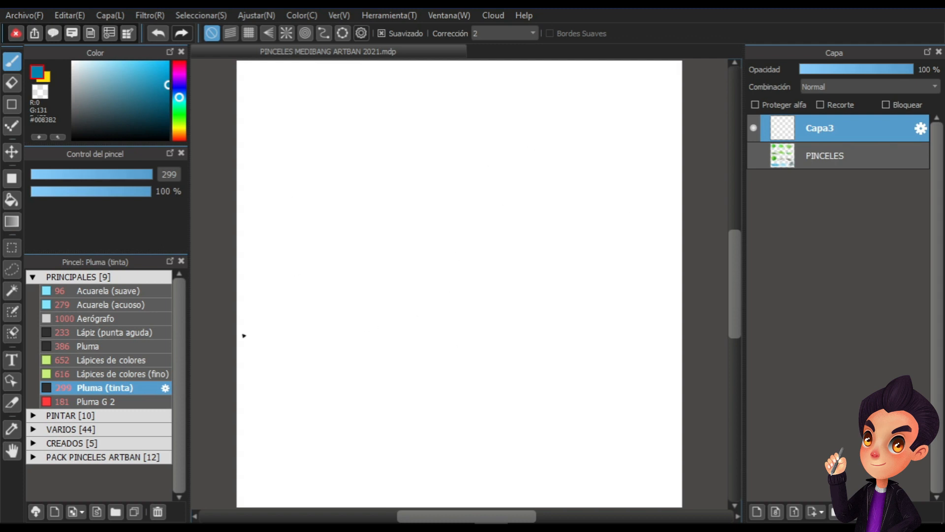
Paint large solid blue ovals and pointed leaf shapes with Pluma (tinta), spaced apart across the blank Capa3 canvas.
mouse_move(276, 161)
mouse_down()
mouse_move(363, 181)
mouse_move(343, 179)
mouse_up()
drag(287, 116, 342, 178)
drag(422, 100, 435, 197)
mouse_move(555, 155)
mouse_down()
mouse_move(533, 148)
mouse_move(522, 225)
mouse_up()
drag(643, 111, 600, 251)
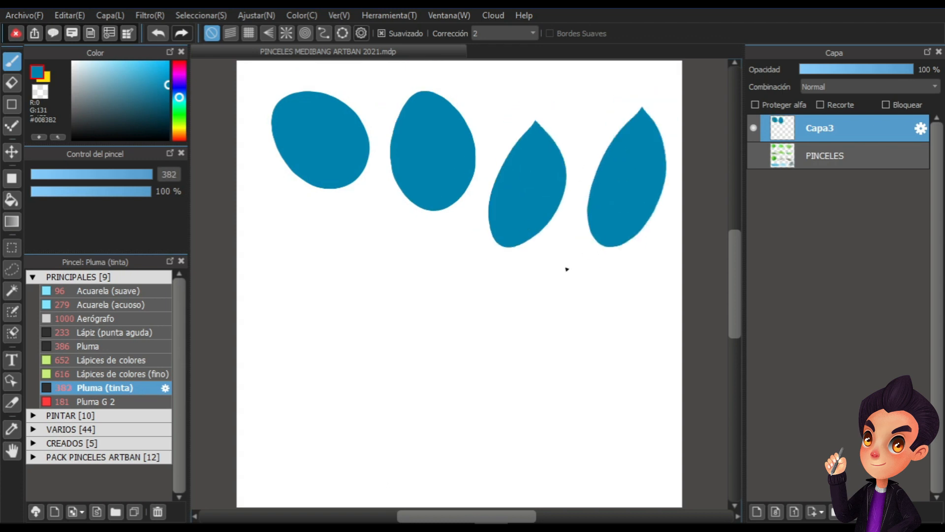
mouse_move(380, 301)
mouse_down()
mouse_move(353, 356)
mouse_move(331, 432)
mouse_up()
drag(442, 332, 483, 462)
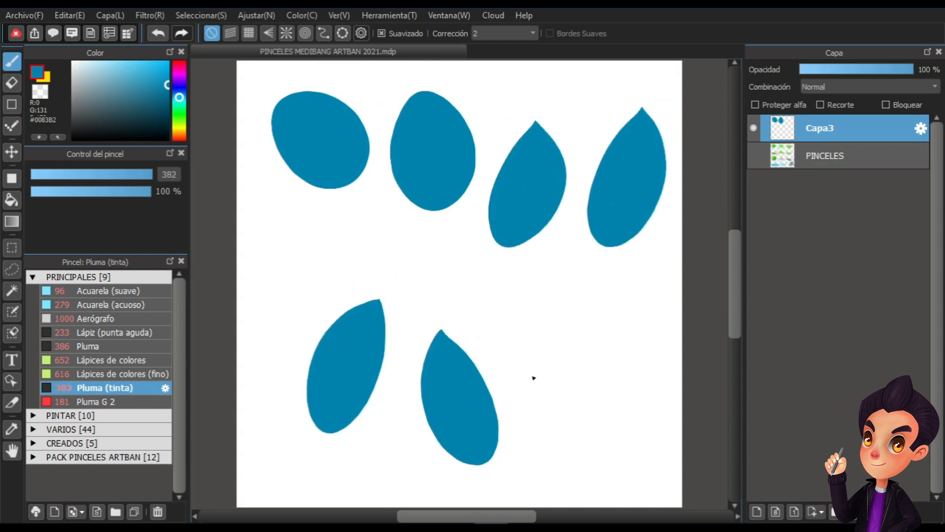
drag(519, 351, 621, 484)
drag(577, 316, 660, 377)
Fill the gaps between the large leaves with smaller blue leaf shapes and shift the whole layer slightly to centre it.
drag(404, 260, 383, 254)
mouse_move(286, 237)
mouse_down()
mouse_move(391, 263)
mouse_move(439, 263)
mouse_move(474, 312)
mouse_up()
key(ctrl+z)
drag(445, 263, 485, 320)
drag(329, 294, 276, 345)
drag(407, 430, 402, 465)
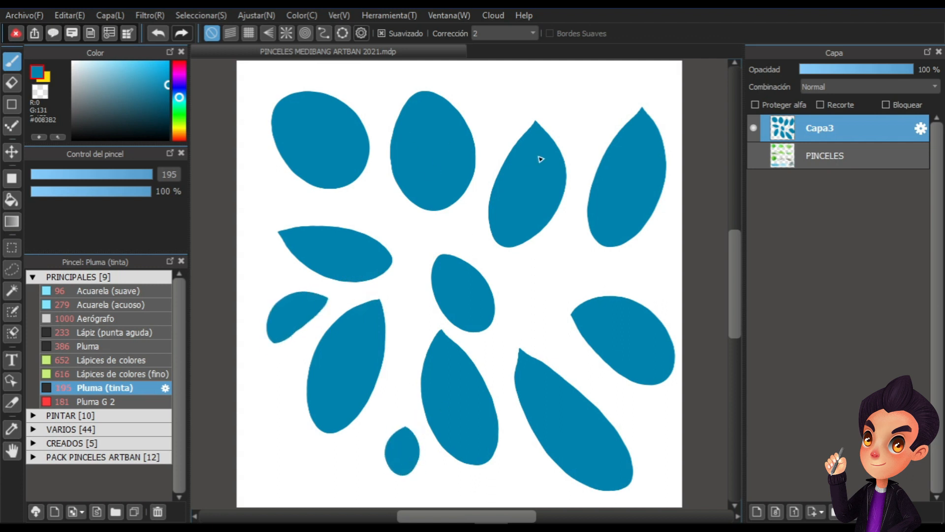
drag(499, 84, 496, 116)
drag(628, 85, 599, 123)
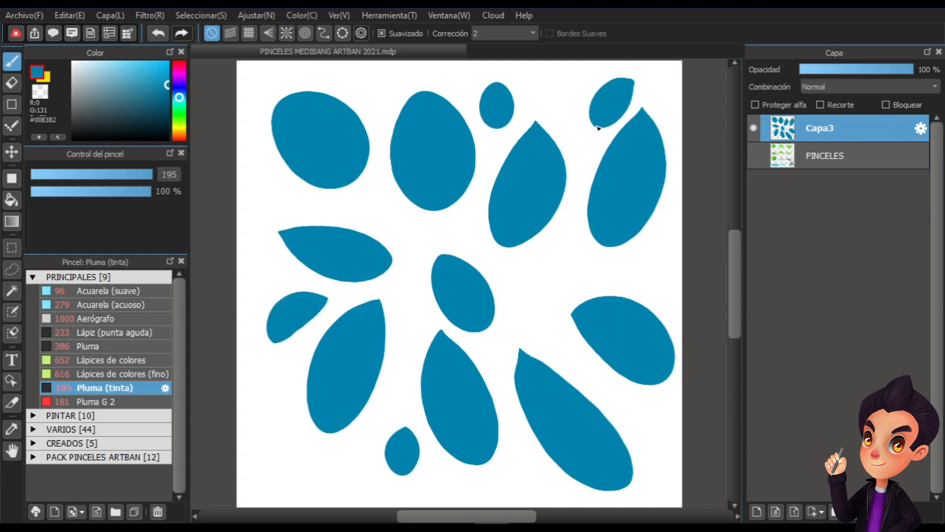
drag(553, 236, 520, 284)
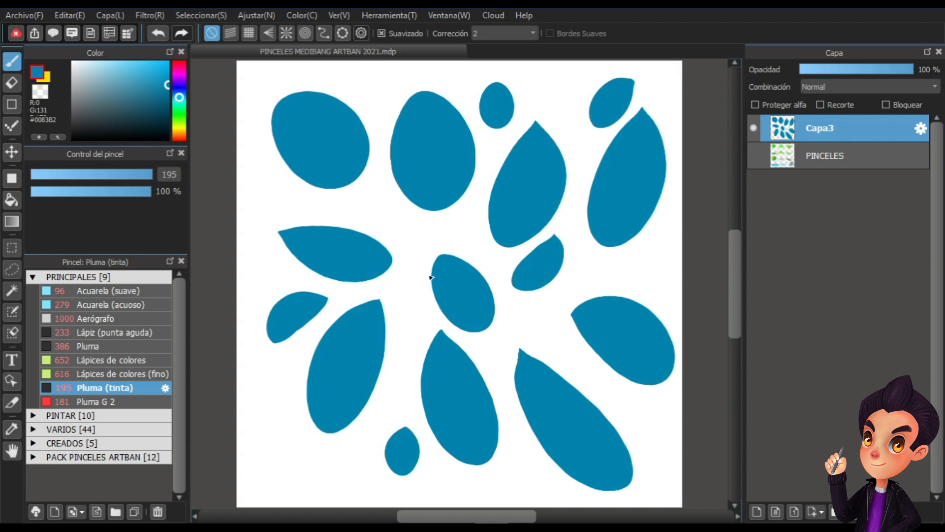
key(v)
drag(560, 331, 555, 331)
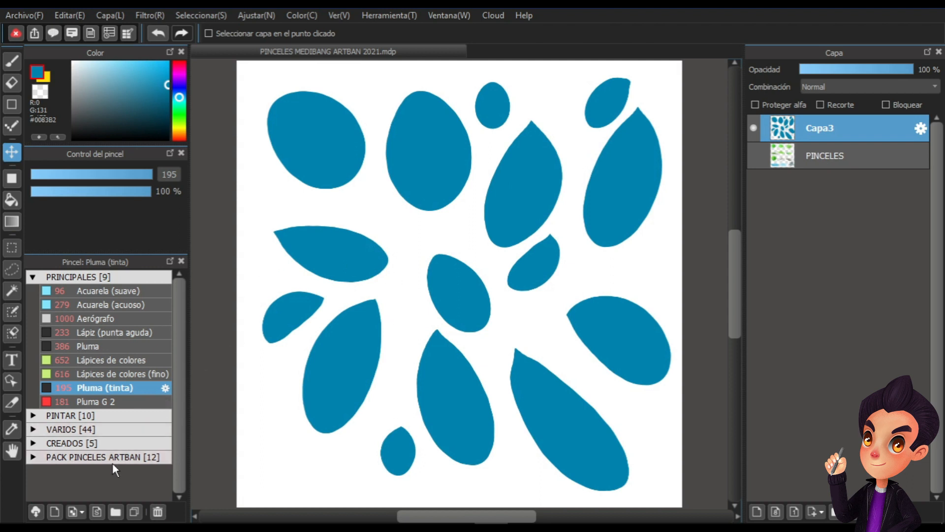
Create a new brush from the canvas (Desde Lienzo), accept the image size, and keep the Mapa de Bits type.
click(76, 510)
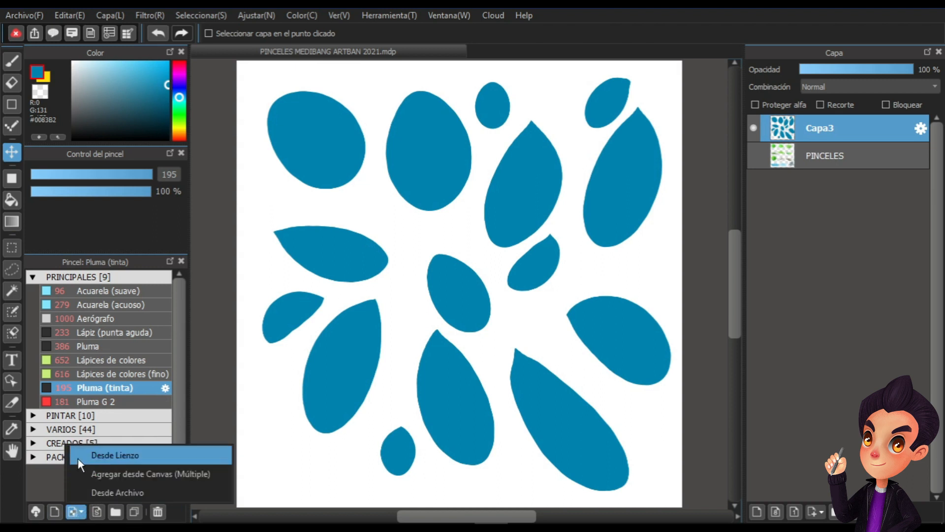
click(128, 459)
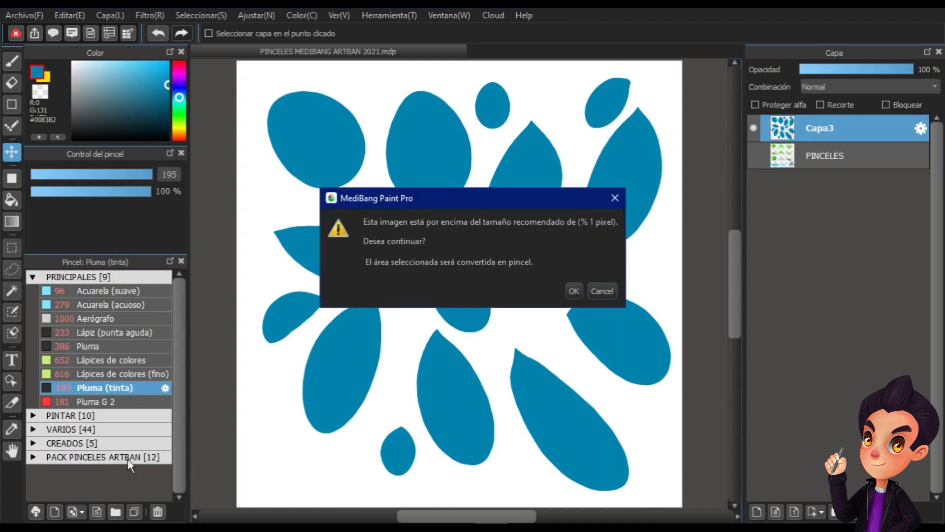
click(574, 291)
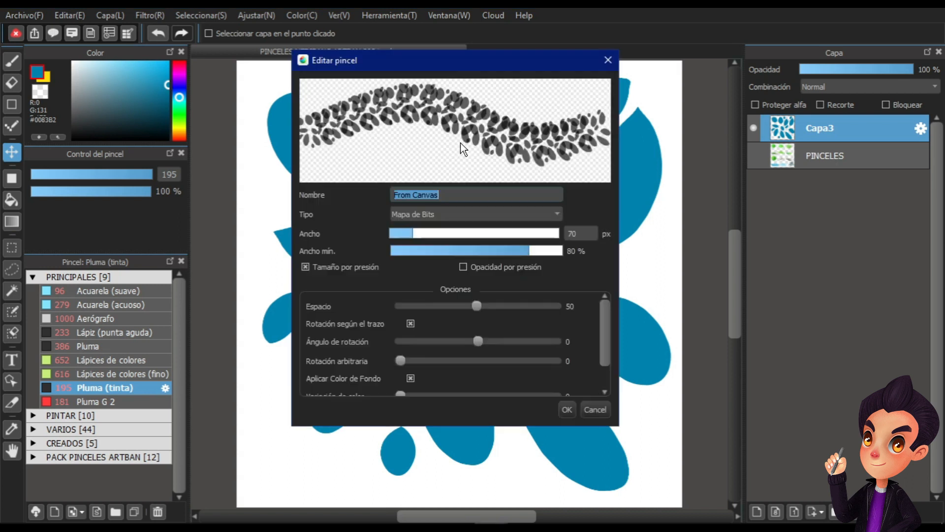
drag(462, 426, 458, 479)
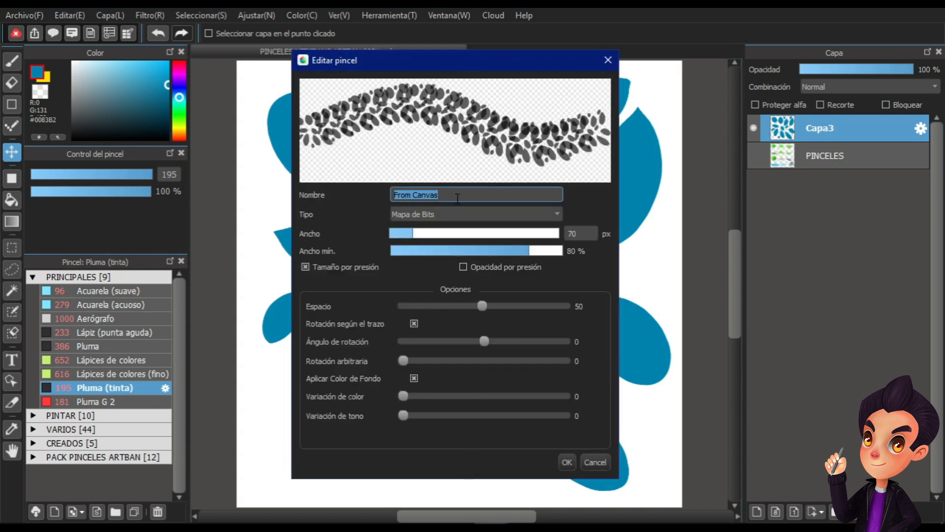
click(402, 212)
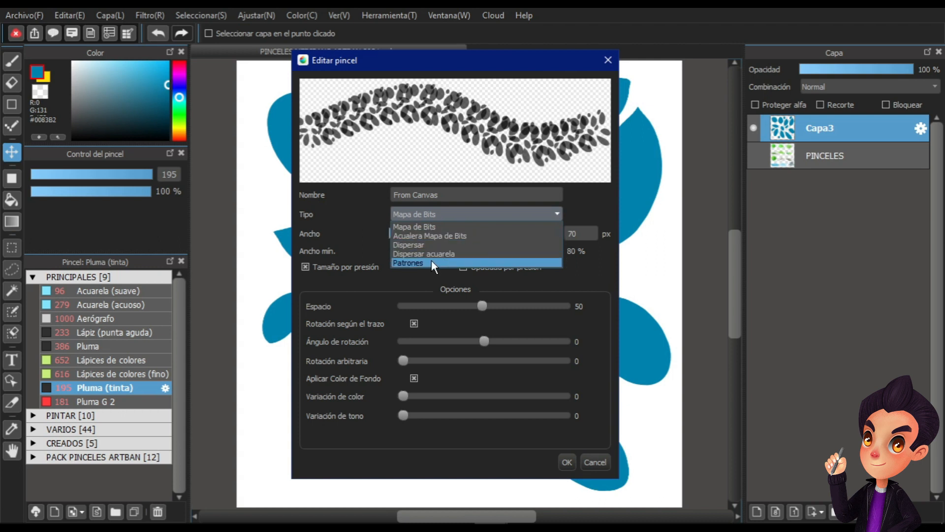
click(415, 284)
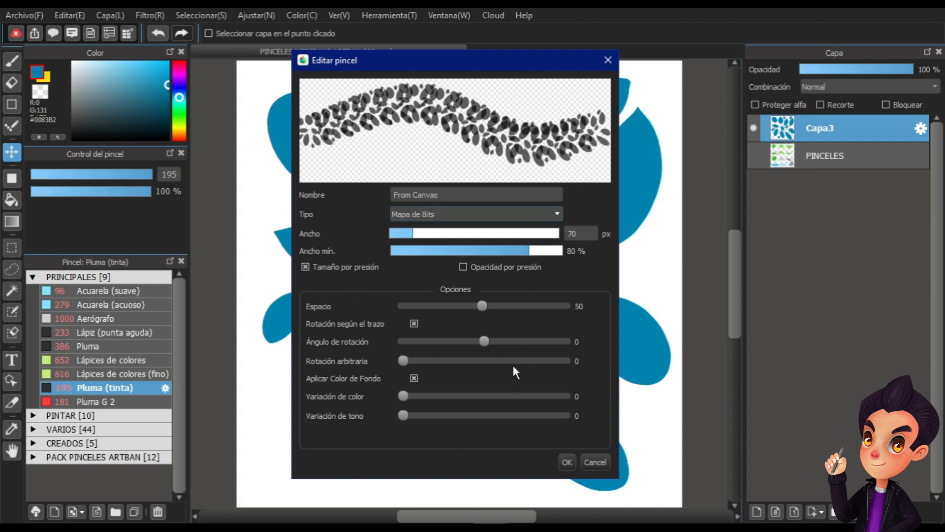
Name the new brush PINCEL 1 and enable opacity by pressure (Opacidad por presión).
drag(449, 194, 374, 190)
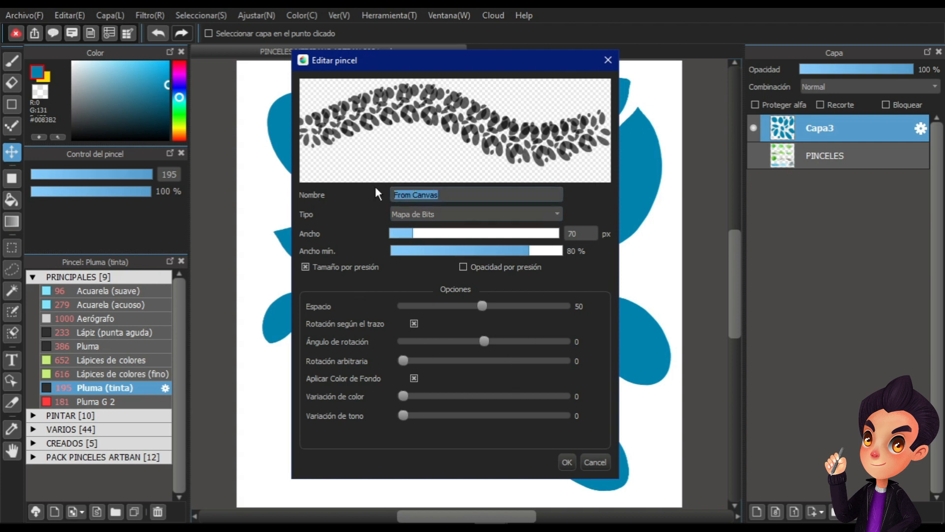
text(PINCEL 1)
click(463, 266)
click(463, 267)
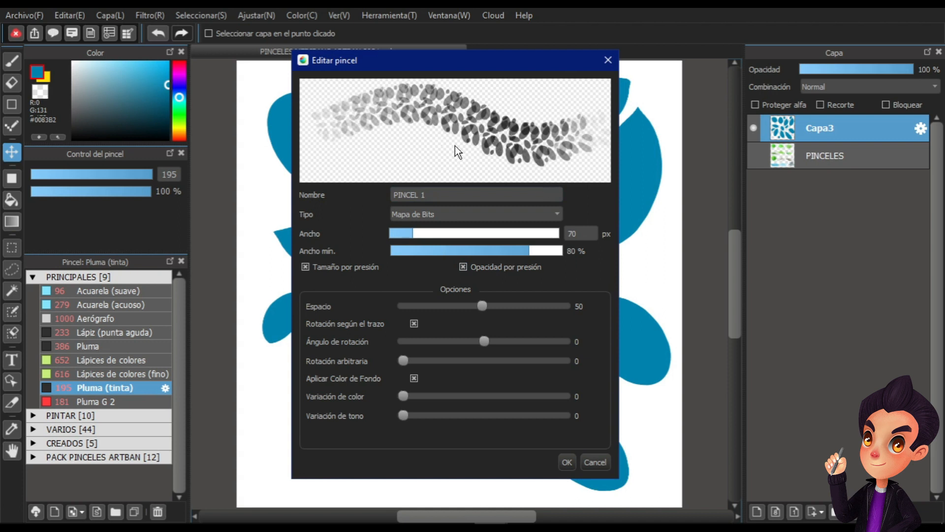
Set PINCEL 1's Espacio to 33, Rotación arbitraria to 78 and Variación de tono to 10, and save the brush.
drag(482, 308, 457, 303)
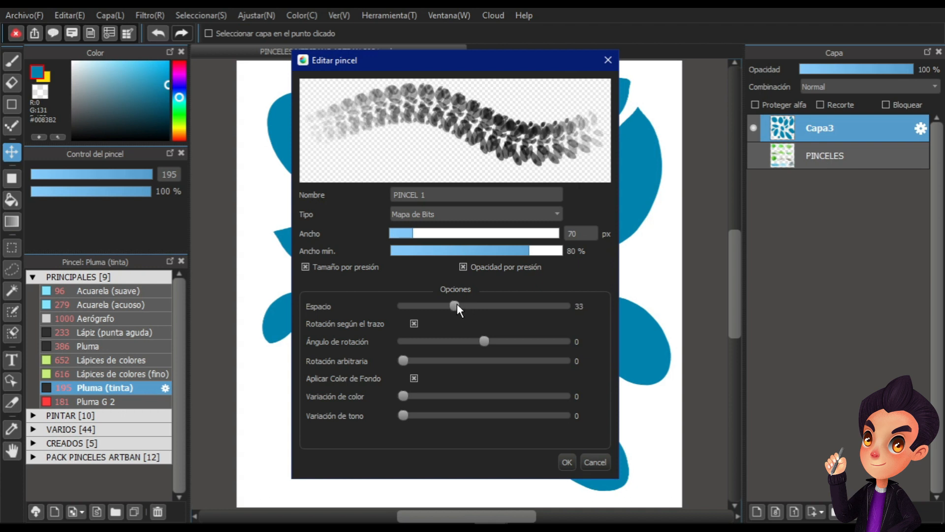
drag(403, 361, 528, 362)
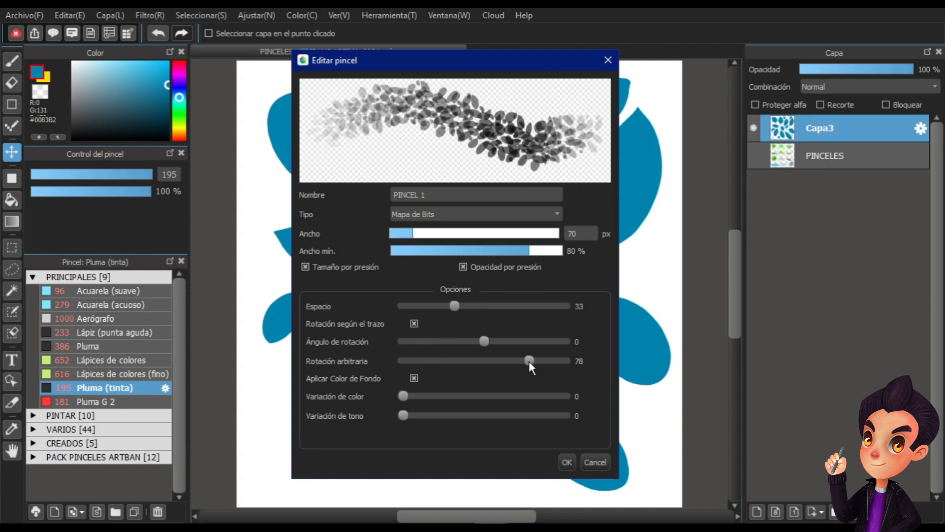
click(418, 416)
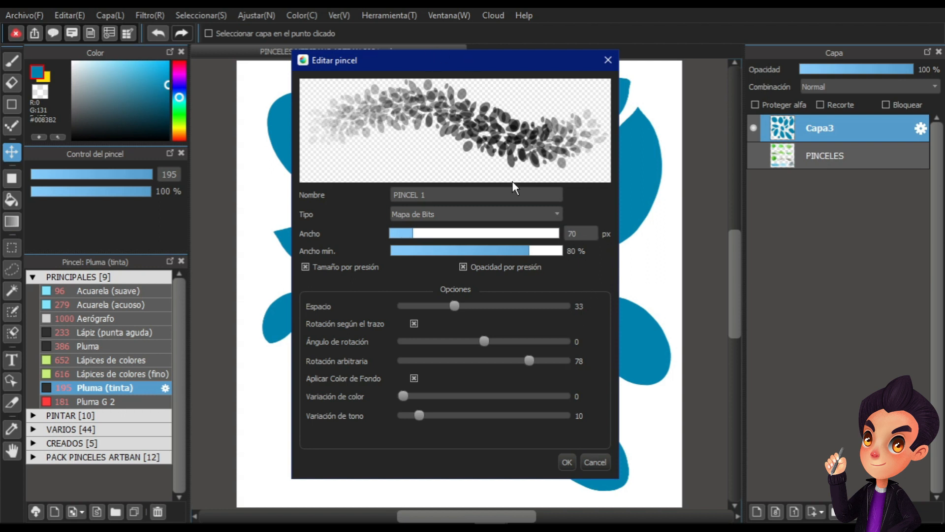
click(568, 459)
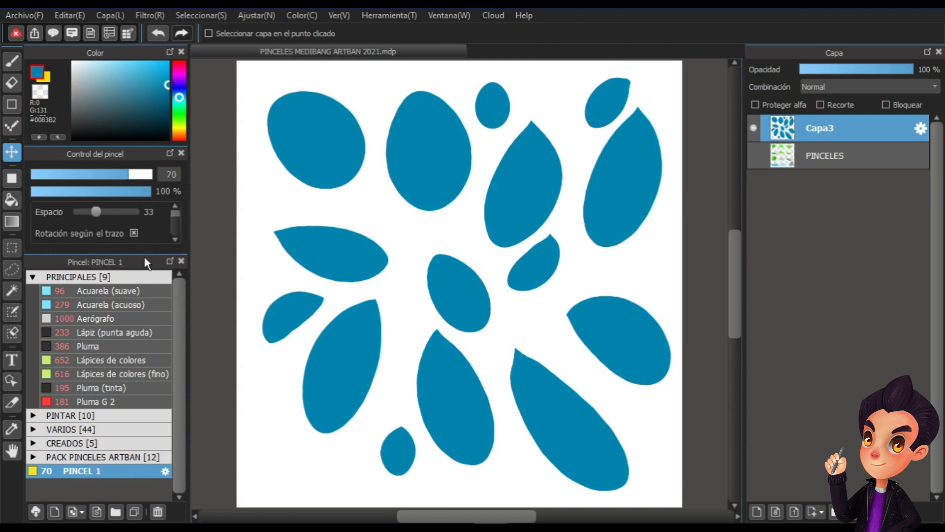
Add a new layer above Capa3 and hide the Capa3 leaf drawing.
mouse_move(140, 251)
mouse_down()
mouse_move(147, 388)
mouse_move(153, 194)
mouse_up()
click(757, 510)
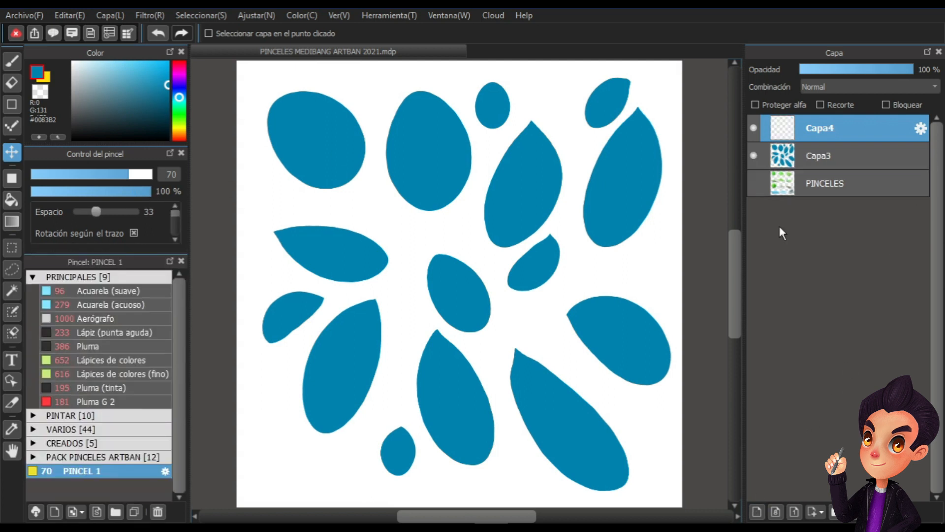
click(753, 156)
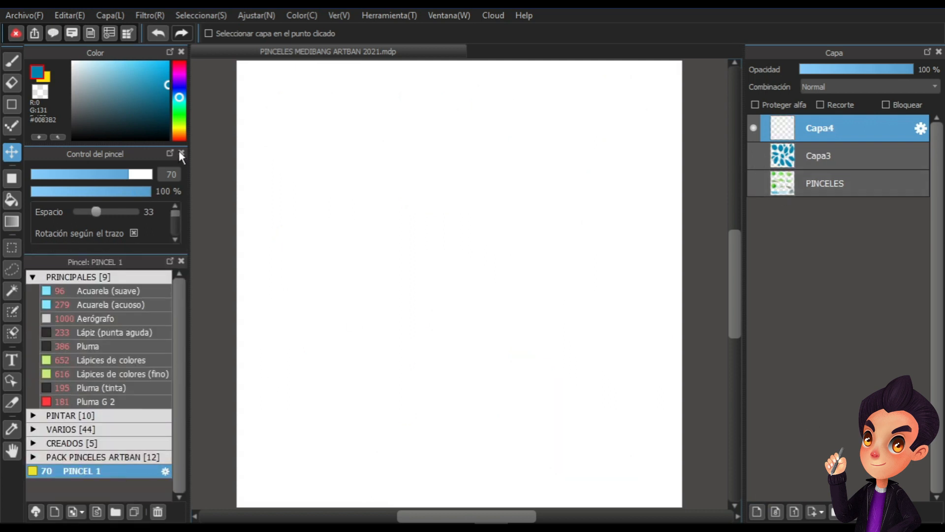
Paint a round green foliage clump with PINCEL 1 in the canvas's upper-left area, using darker and brighter greens.
key(b)
click(180, 119)
drag(182, 119, 182, 116)
click(167, 94)
mouse_move(274, 121)
mouse_down()
mouse_move(357, 140)
mouse_move(316, 162)
mouse_move(320, 129)
mouse_move(338, 153)
mouse_move(304, 118)
mouse_move(302, 145)
mouse_move(312, 127)
mouse_move(301, 144)
mouse_move(287, 141)
mouse_move(299, 116)
mouse_move(279, 146)
mouse_up()
click(165, 73)
click(145, 61)
key(bracketleft)
Build up the first clump with mid green #39CB0D and lighter yellow-green leaves sampled from it, and shift the layer slightly.
alt+click(316, 131)
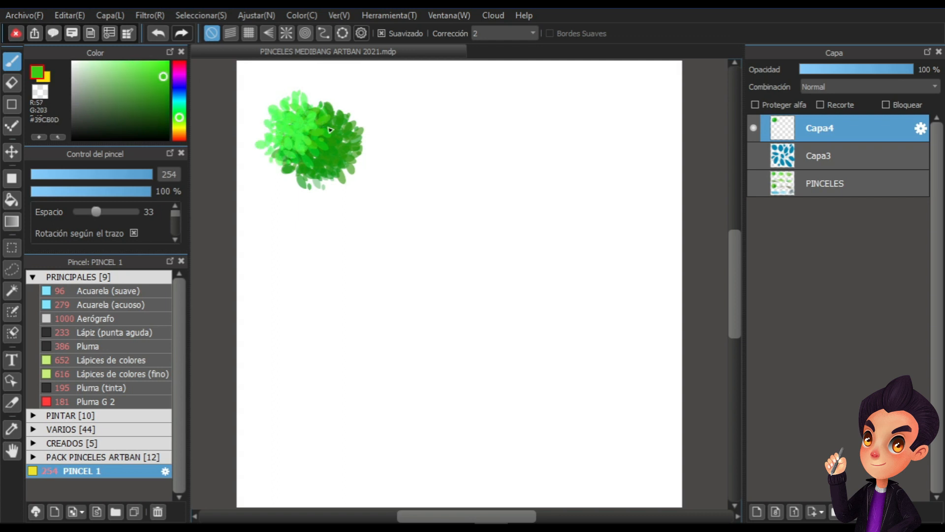
drag(329, 127, 328, 140)
click(145, 62)
key(bracketleft)
mouse_move(287, 114)
mouse_down()
mouse_move(283, 178)
mouse_move(271, 172)
mouse_move(315, 181)
mouse_up()
alt+click(294, 147)
alt+click(320, 164)
alt+click(295, 132)
mouse_move(304, 150)
mouse_down()
mouse_move(338, 129)
mouse_move(316, 129)
mouse_move(324, 139)
mouse_move(304, 117)
mouse_move(323, 114)
mouse_move(321, 105)
mouse_move(351, 156)
mouse_up()
key(v)
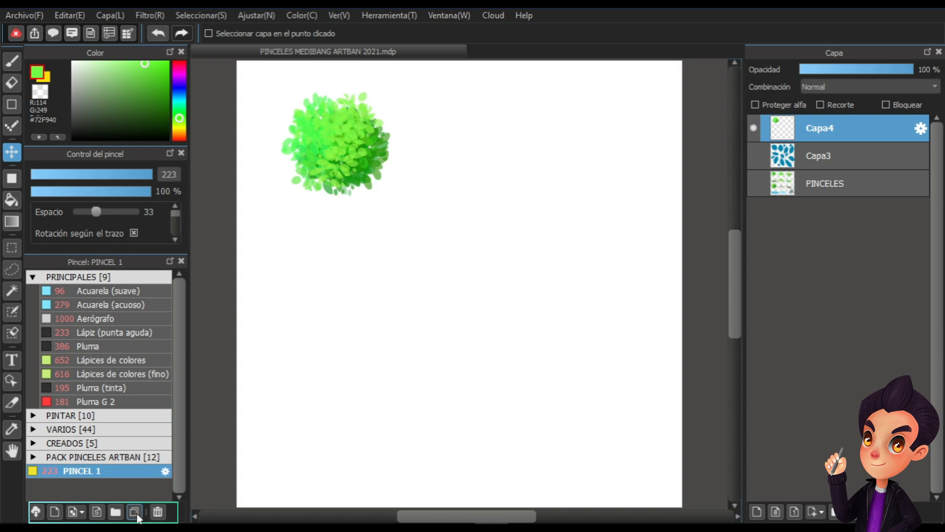
Duplicate PINCEL 1 and change the copy's type to Acualera Mapa de Bits.
click(134, 511)
click(165, 472)
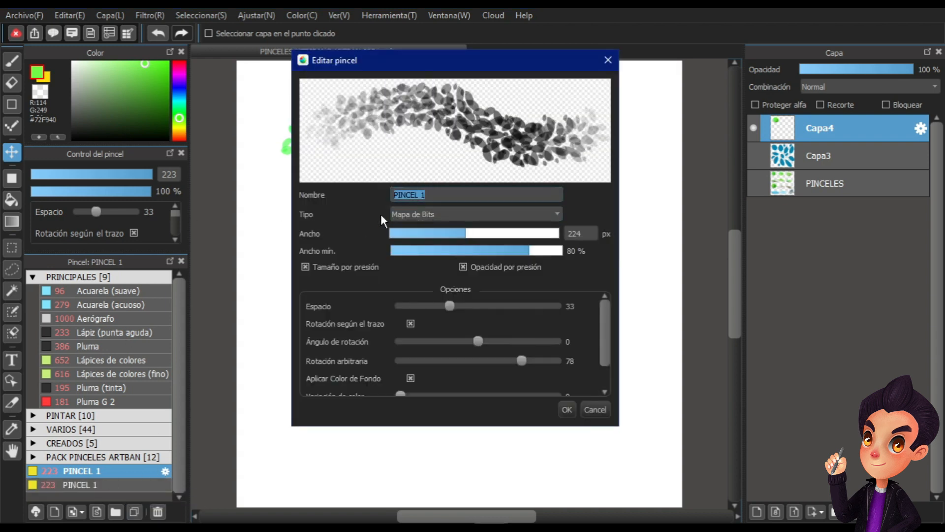
click(462, 213)
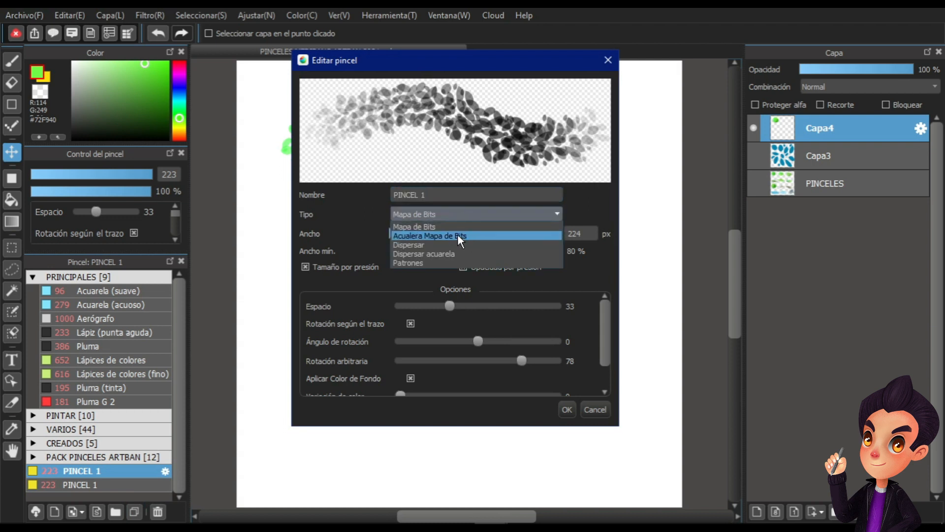
click(457, 235)
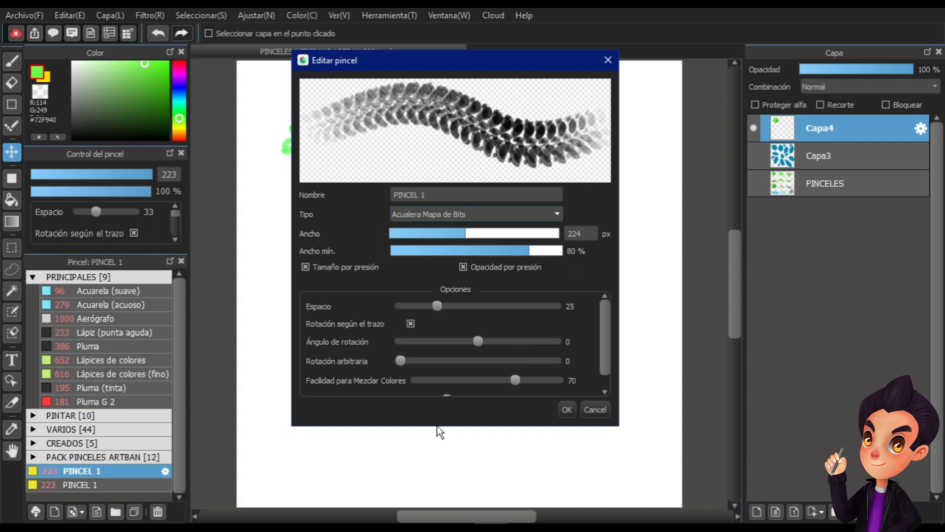
drag(442, 426, 442, 478)
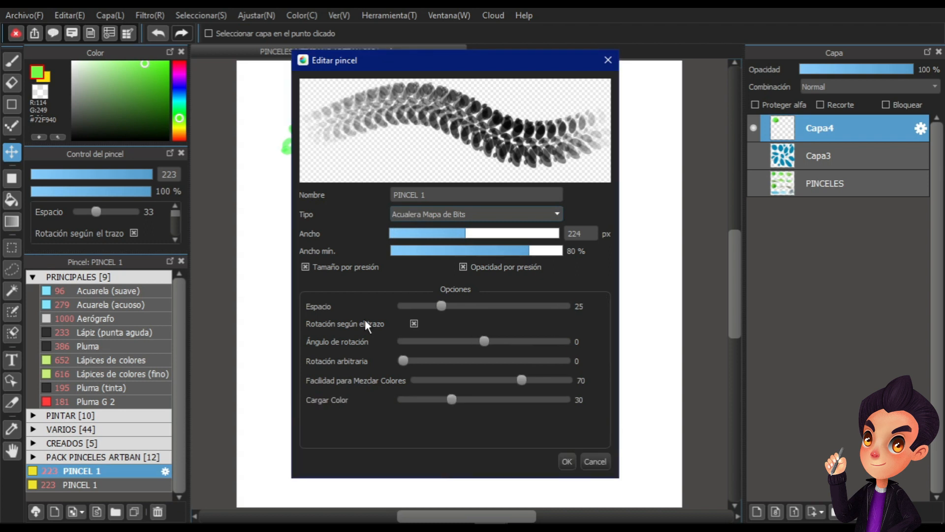
Set the copied brush's Rotación arbitraria to 86, rename it PINCEL 2 and save it.
drag(418, 361, 435, 360)
drag(537, 360, 543, 359)
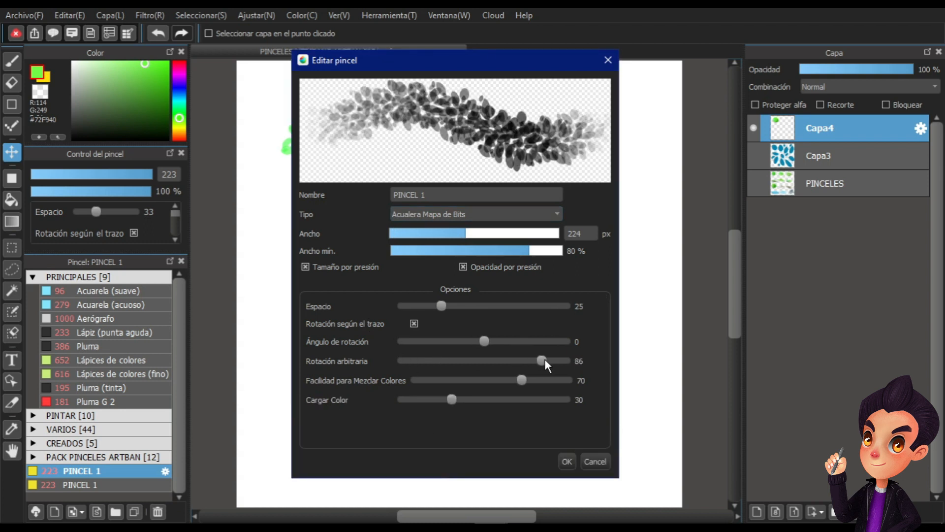
click(441, 197)
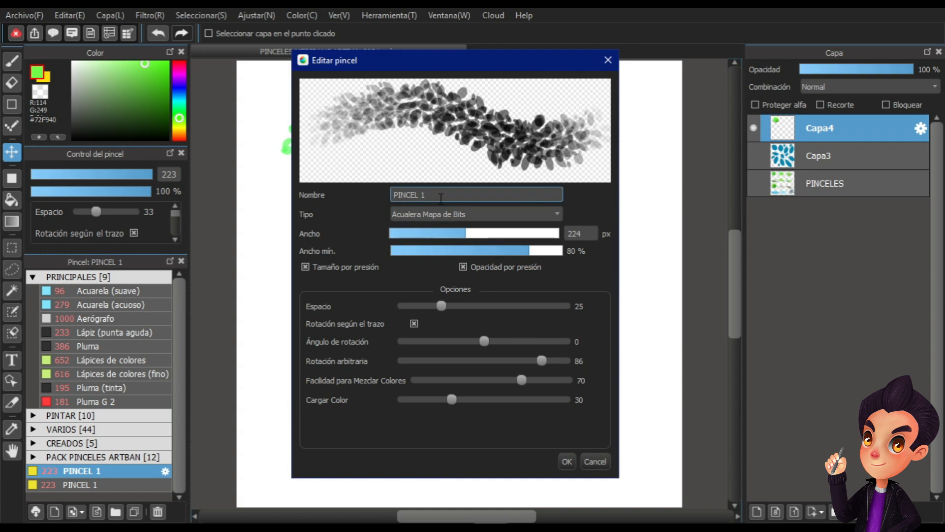
click(567, 454)
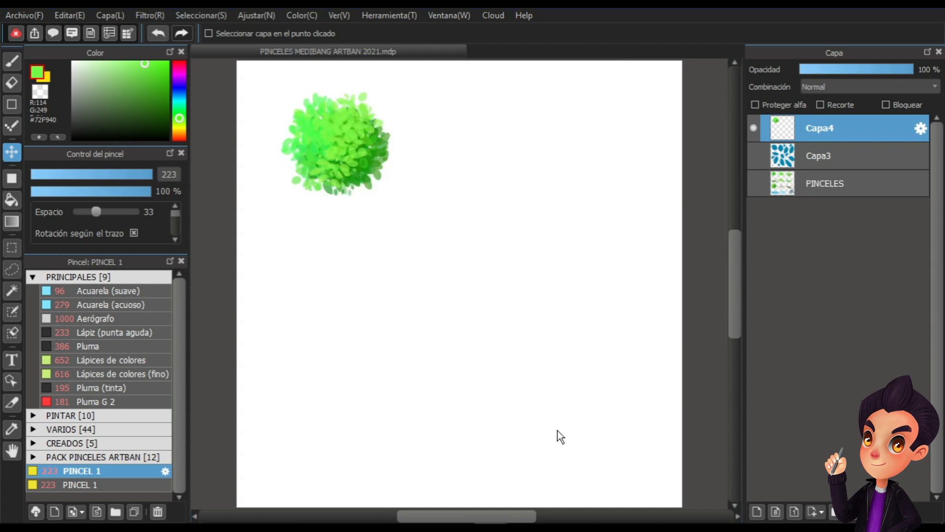
Paint a dark green #14A010 foliage clump with PINCEL 2 beside the first one, and undo the extra stroke in a sampled green.
alt+click(377, 157)
click(160, 90)
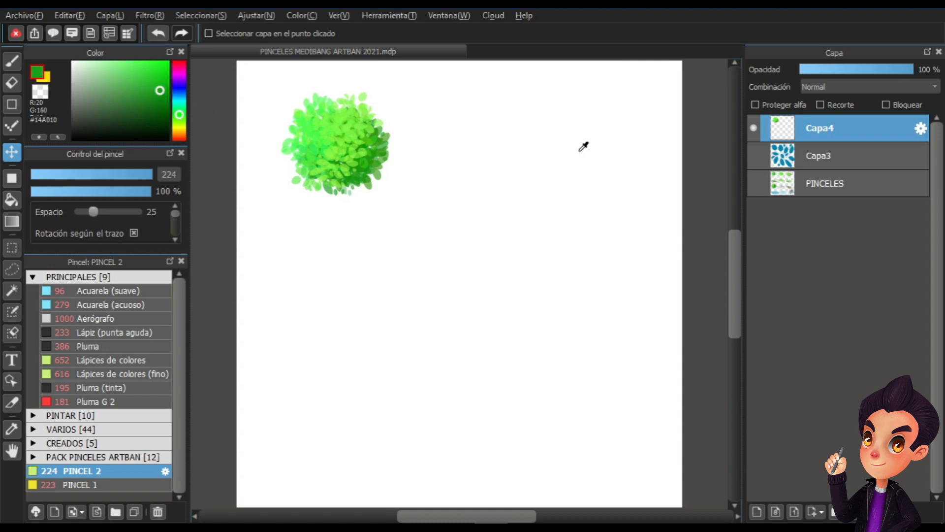
key(b)
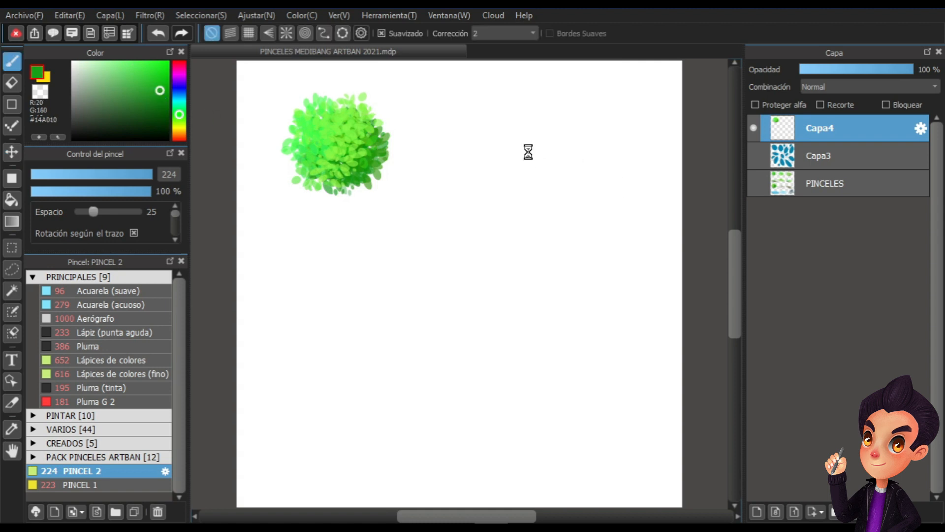
mouse_move(531, 161)
mouse_down()
mouse_move(571, 169)
mouse_move(537, 175)
mouse_move(521, 158)
mouse_move(540, 143)
mouse_move(500, 139)
mouse_up()
alt+click(349, 140)
alt+click(326, 109)
mouse_move(492, 105)
mouse_down()
mouse_move(531, 125)
mouse_move(496, 141)
mouse_move(493, 156)
mouse_move(520, 147)
mouse_move(510, 159)
mouse_up()
key(ctrl+z)
Paint light yellow-green leaves over the upper-left side of the second clump.
alt+click(342, 125)
click(124, 62)
click(179, 126)
click(158, 62)
mouse_move(492, 135)
mouse_down()
mouse_move(494, 166)
mouse_move(487, 139)
mouse_up()
click(180, 128)
click(102, 61)
mouse_move(499, 147)
mouse_down()
mouse_move(474, 143)
mouse_move(499, 138)
mouse_move(484, 164)
mouse_up()
Add sampled dark green leaves on the second clump's right side, blend light green #B2F059 across the boundary, and shift the layer slightly.
alt+click(551, 140)
mouse_move(554, 135)
mouse_down()
mouse_move(555, 171)
mouse_move(555, 154)
mouse_move(564, 155)
mouse_move(504, 188)
mouse_move(554, 185)
mouse_up()
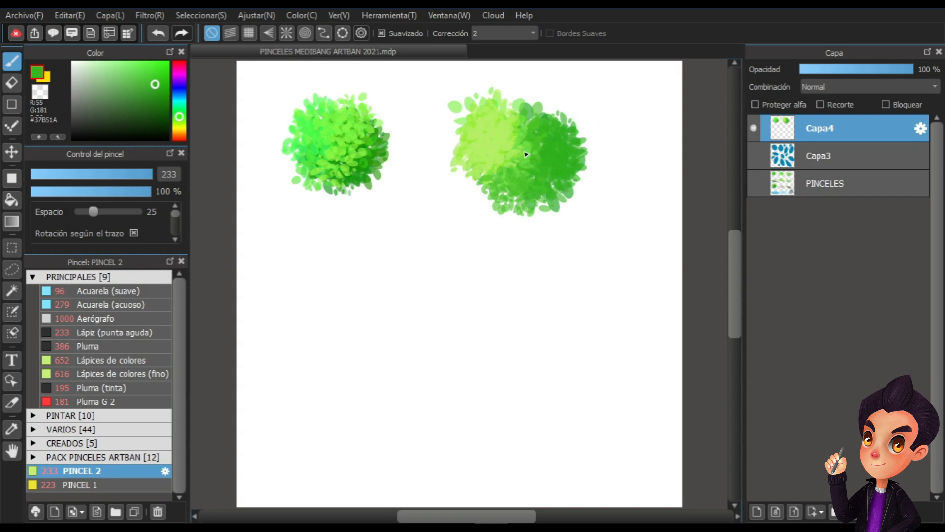
alt+click(504, 135)
mouse_move(512, 140)
mouse_down()
mouse_move(526, 147)
mouse_move(540, 185)
mouse_up()
key(v)
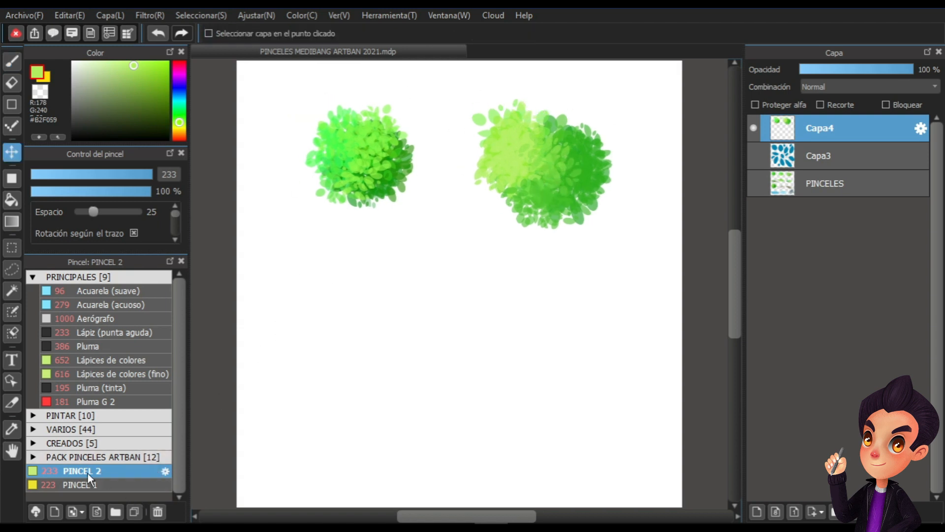
Duplicate PINCEL 2, change the brush type to Dispersar, rename it PINCEL 3 and save it.
click(134, 511)
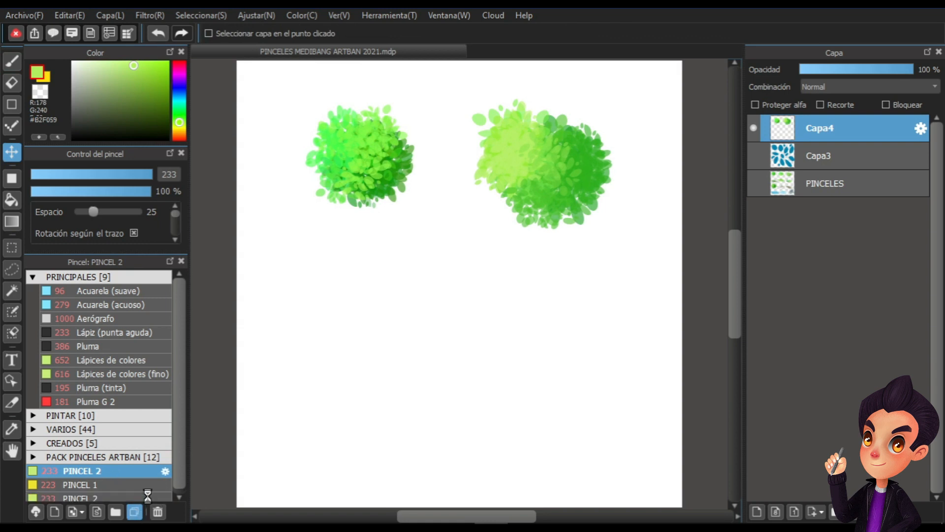
click(165, 471)
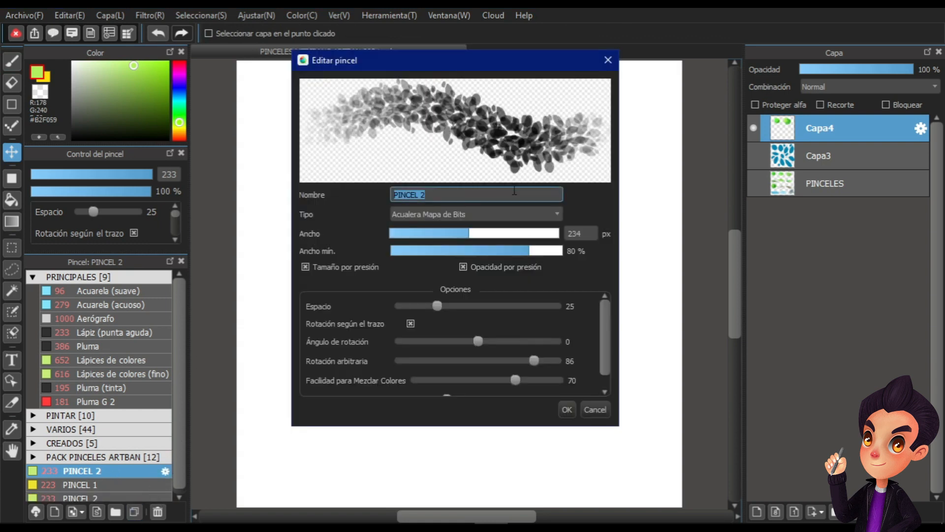
click(462, 213)
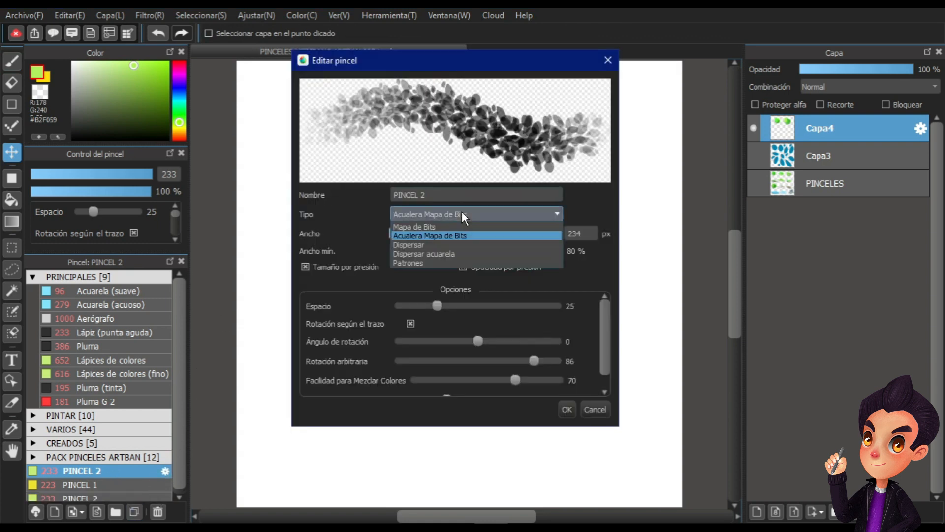
click(433, 243)
text(3)
key(Tab)
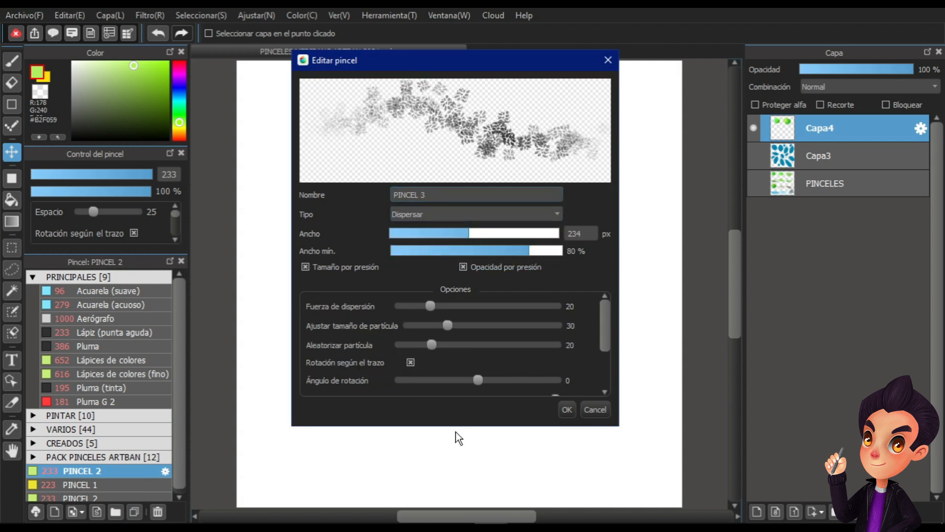
drag(458, 426, 458, 488)
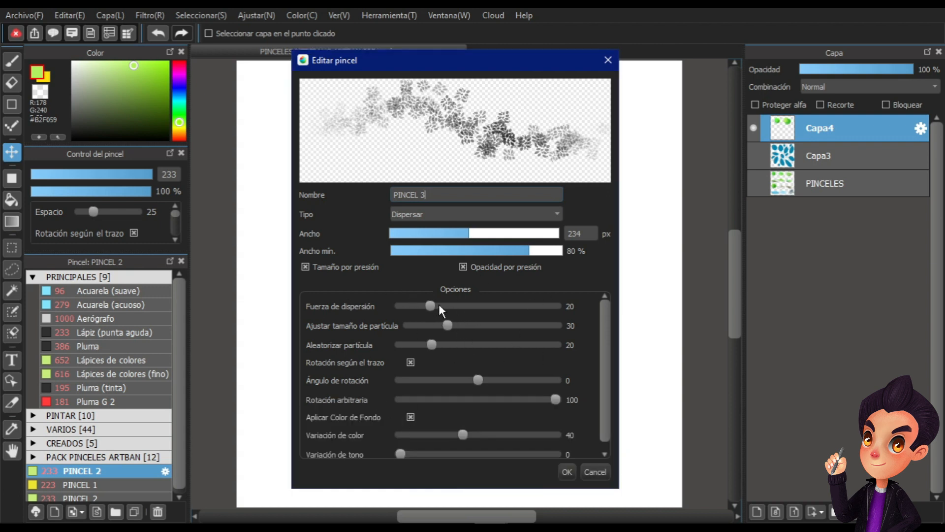
scroll(607, 379, down, 1)
scroll(607, 379, up, 1)
click(566, 472)
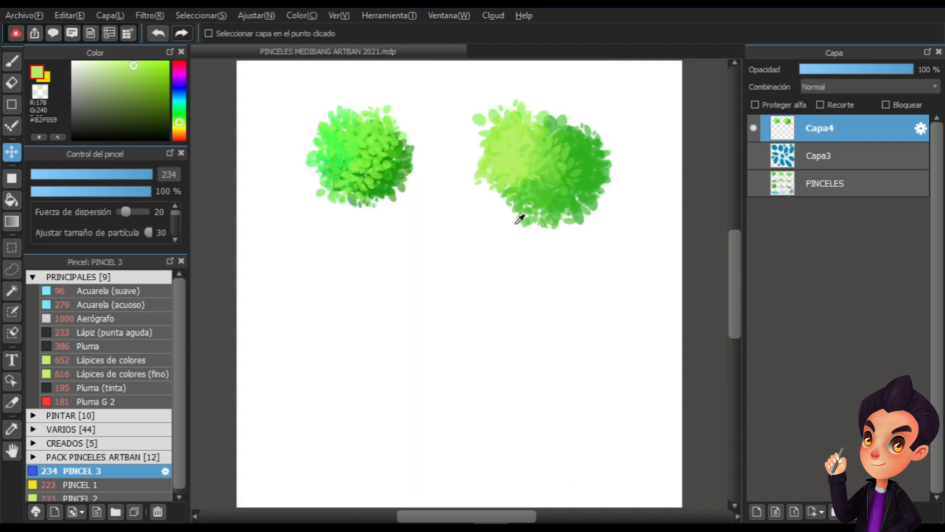
Paint a foliage clump with PINCEL 3 below the first clump, using sampled green #47A426 and lighter leaves on its left side.
alt+click(400, 170)
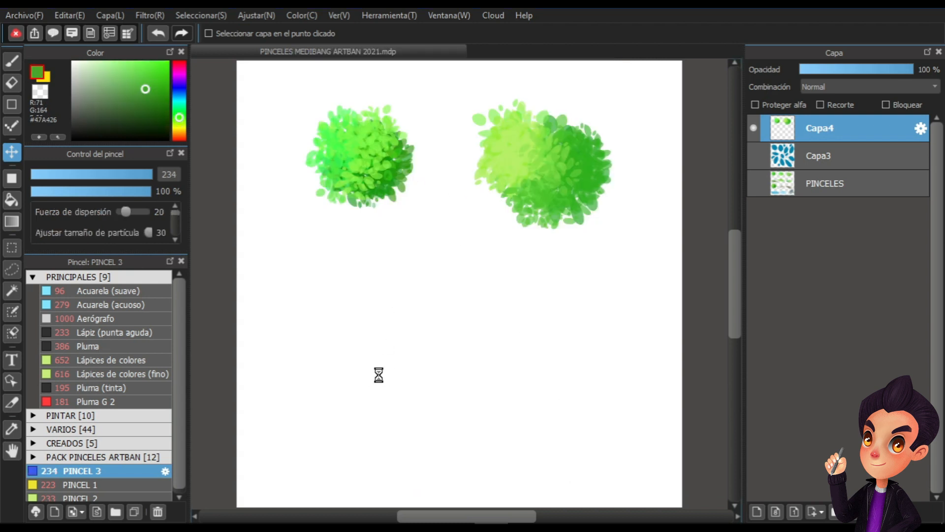
drag(351, 368, 412, 372)
mouse_move(352, 384)
mouse_down()
mouse_move(379, 387)
mouse_move(351, 390)
mouse_move(373, 373)
mouse_move(367, 393)
mouse_move(377, 376)
mouse_move(349, 372)
mouse_move(341, 395)
mouse_move(357, 362)
mouse_move(327, 391)
mouse_move(342, 336)
mouse_move(385, 353)
mouse_move(369, 394)
mouse_up()
alt+click(354, 143)
click(109, 61)
alt+click(386, 183)
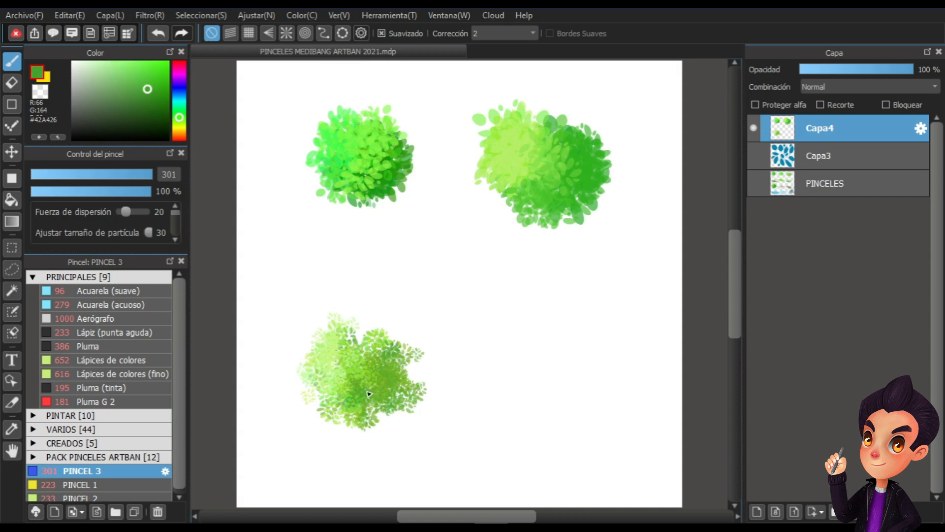
Extend the pale leaves on the third clump's left side and deepen its right side with sampled darker green.
drag(129, 63, 112, 62)
mouse_move(415, 376)
mouse_down()
mouse_move(351, 373)
mouse_move(377, 372)
mouse_up()
mouse_move(344, 344)
mouse_down()
mouse_move(316, 360)
mouse_move(332, 377)
mouse_move(385, 366)
mouse_move(357, 389)
mouse_move(406, 366)
mouse_move(362, 398)
mouse_move(382, 361)
mouse_move(375, 410)
mouse_up()
alt+click(386, 372)
alt+click(391, 190)
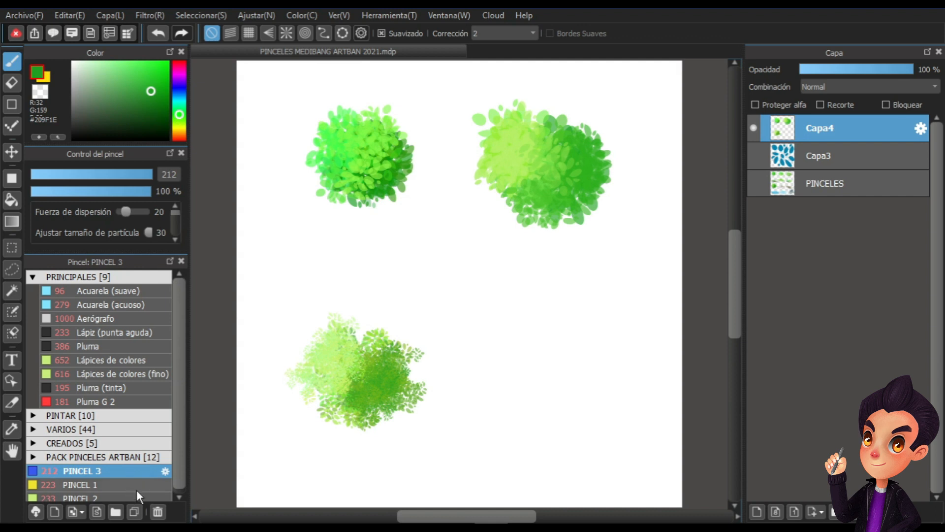
Duplicate PINCEL 3, rename the brush PINCEL 4 and set its type to Dispersar acuarela.
click(135, 511)
click(165, 471)
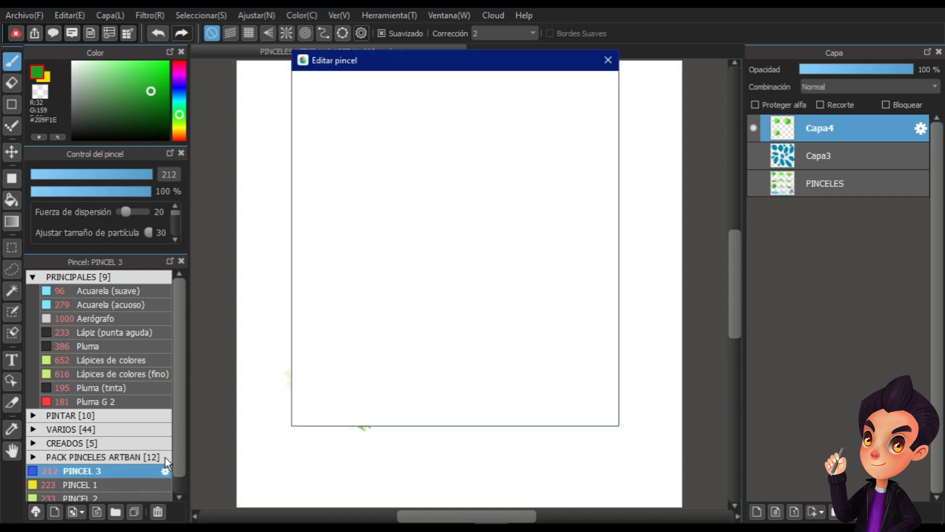
click(451, 199)
key(BackSpace)
text(4)
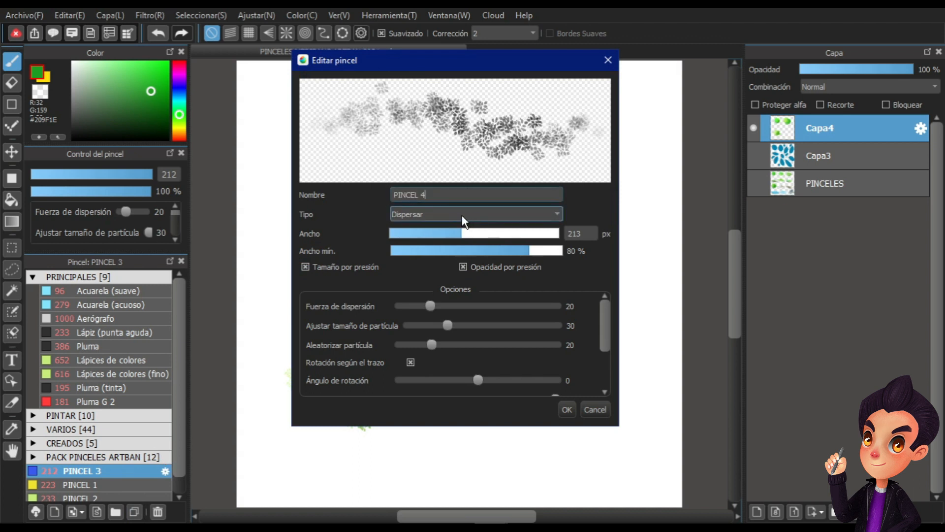
click(462, 215)
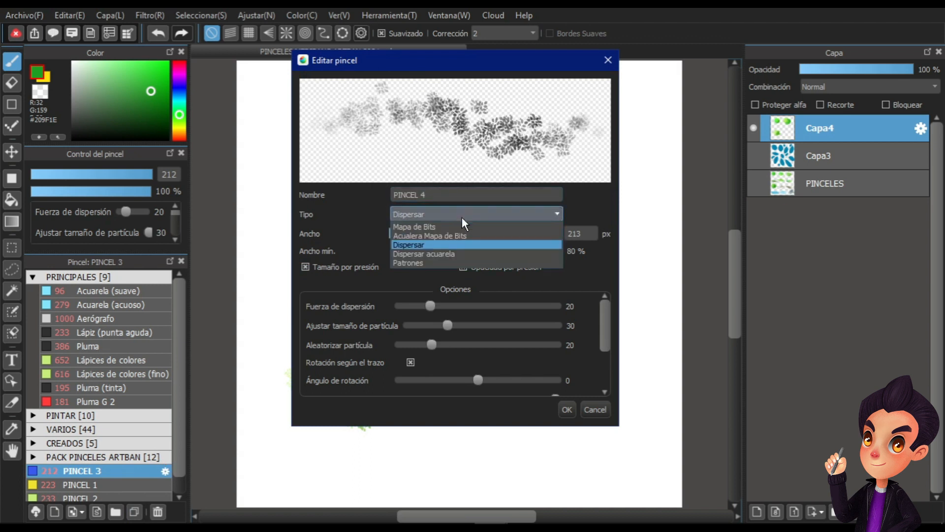
click(429, 253)
click(447, 193)
key(BackSpace)
text(4)
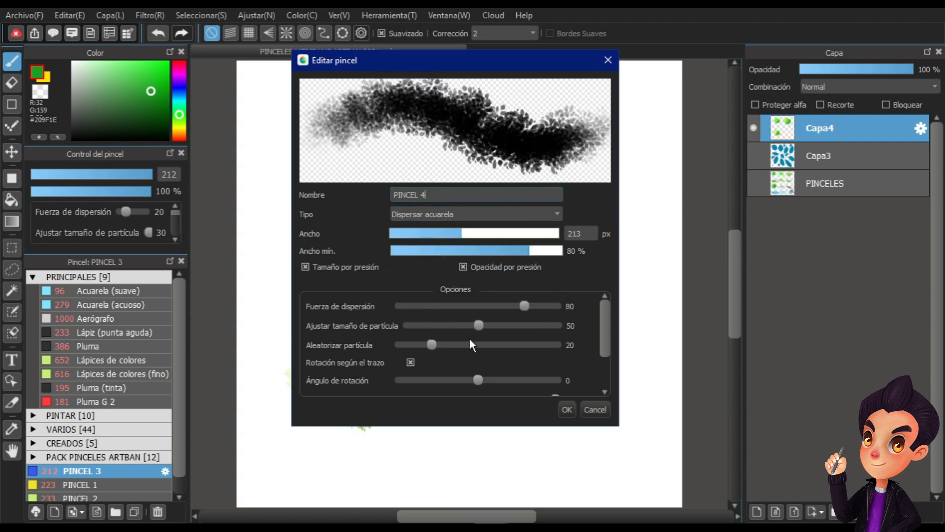
Set PINCEL 4's Aleatorizar partícula to 48 and Fuerza de dispersión to 62, and save the brush.
drag(436, 344, 475, 344)
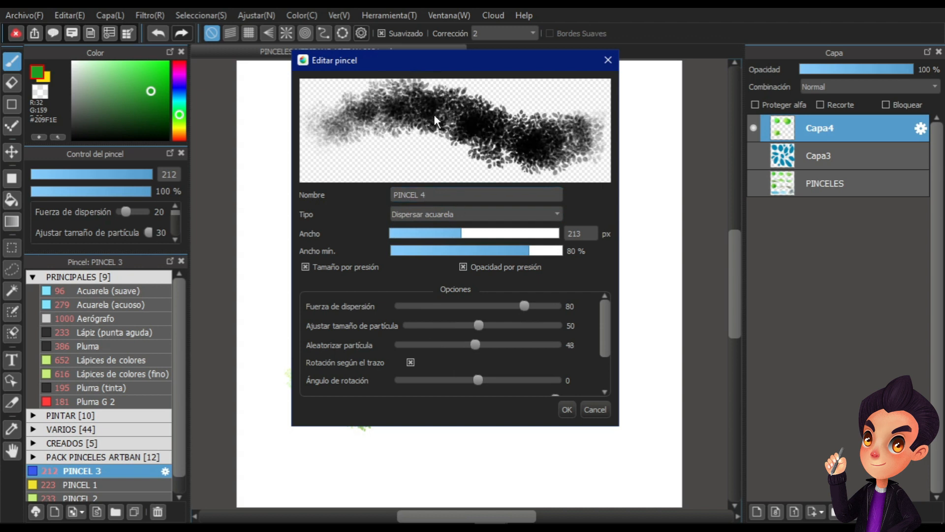
drag(458, 425, 463, 494)
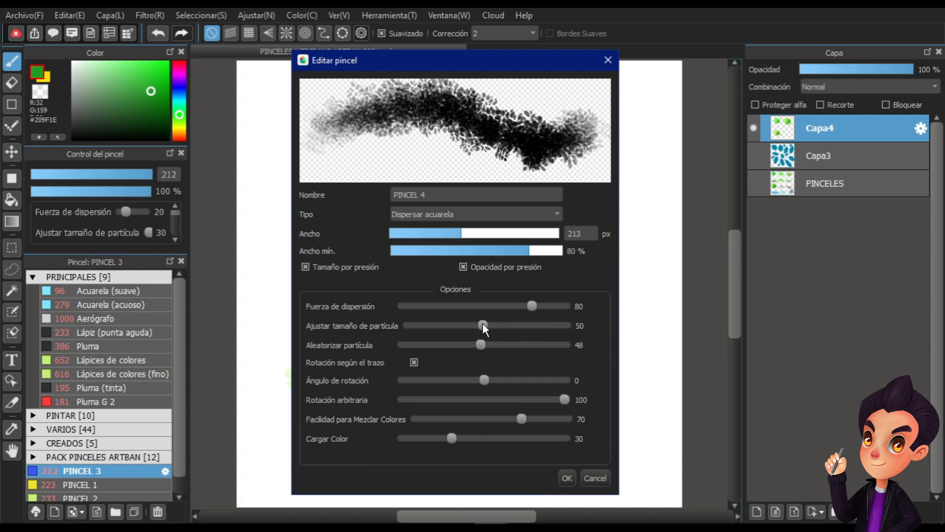
drag(532, 306, 503, 306)
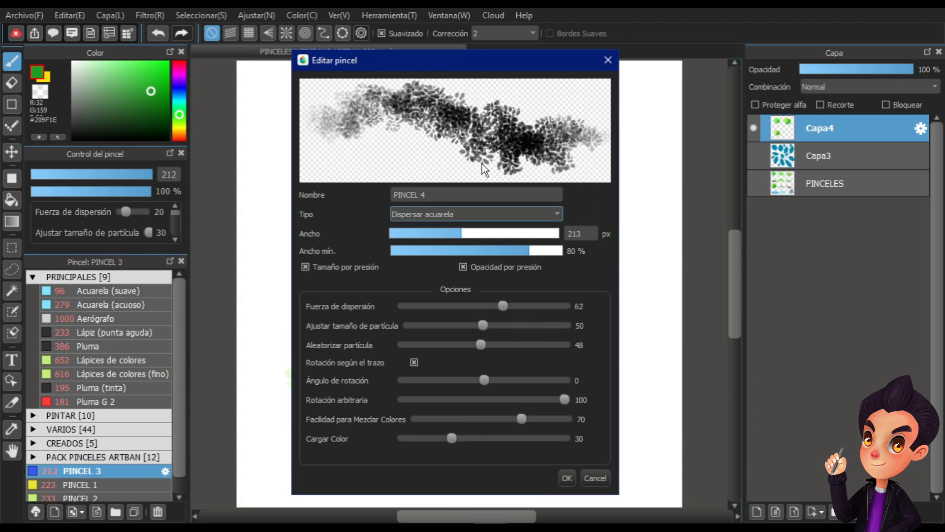
click(566, 477)
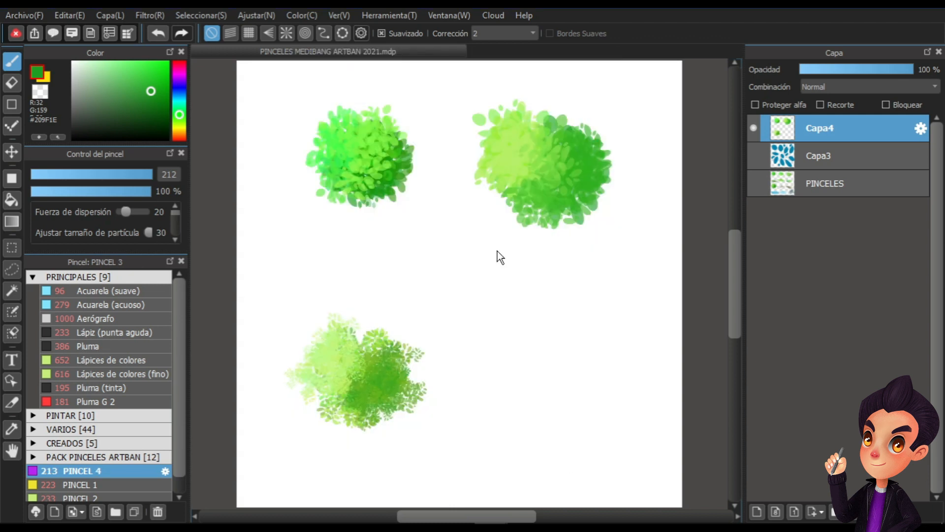
Paint a fourth clump with PINCEL 4 below the second one in sampled dark green #169606, with lighter sampled greens on its upper left.
alt+click(393, 193)
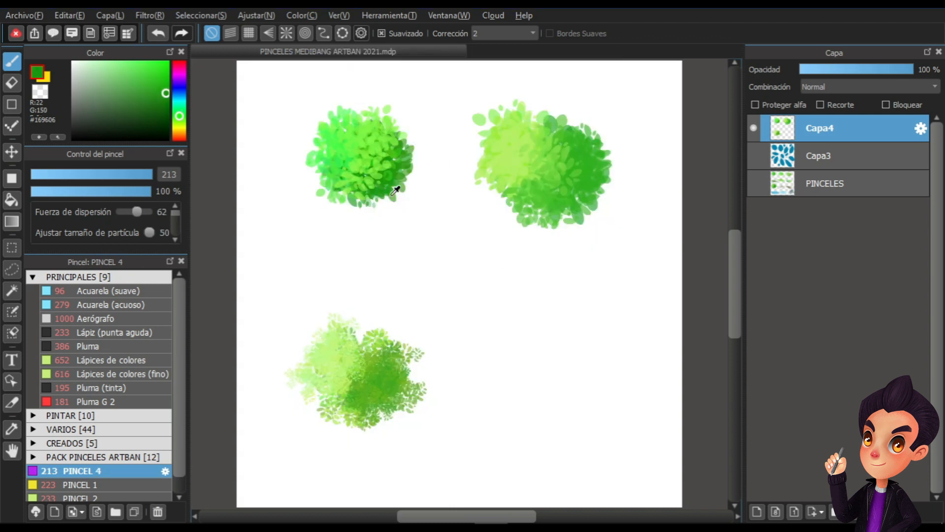
mouse_move(546, 368)
mouse_down()
mouse_move(515, 385)
mouse_move(559, 377)
mouse_move(546, 396)
mouse_move(538, 365)
mouse_move(510, 384)
mouse_move(539, 363)
mouse_move(499, 358)
mouse_move(535, 357)
mouse_move(566, 376)
mouse_move(573, 358)
mouse_move(579, 384)
mouse_move(562, 397)
mouse_move(537, 362)
mouse_move(557, 364)
mouse_move(529, 403)
mouse_move(504, 366)
mouse_move(550, 356)
mouse_up()
alt+click(373, 140)
alt+click(493, 145)
alt+click(564, 375)
alt+click(538, 363)
alt+click(343, 345)
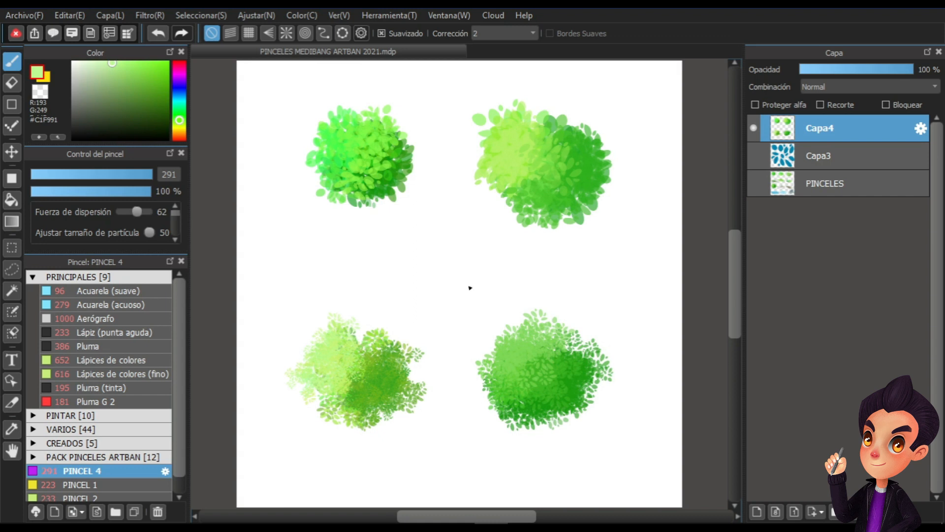
Brush lighter green leaves over the fourth clump's left side with PINCEL 4 at a reduced size of 261.
alt+click(354, 127)
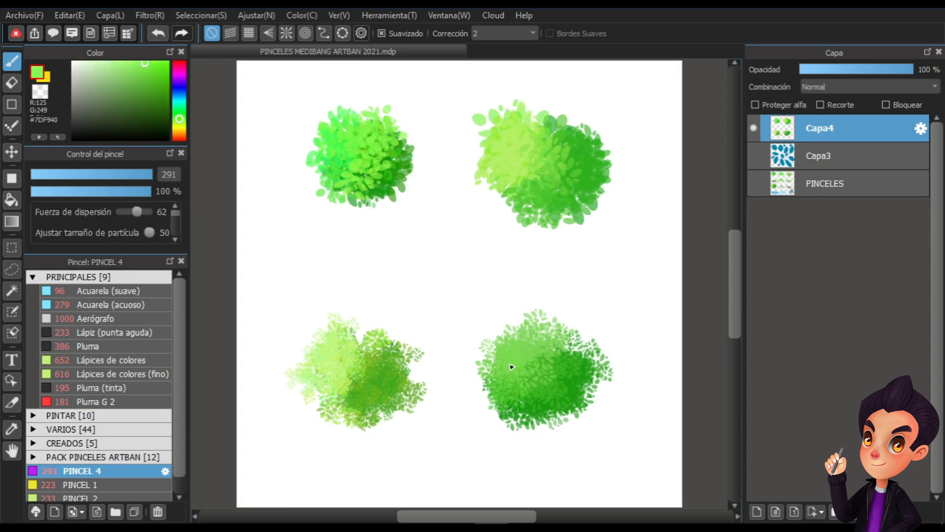
click(121, 62)
key([)
mouse_move(497, 339)
mouse_down()
mouse_move(527, 357)
mouse_move(520, 367)
mouse_up()
Highlight the fourth clump's left side with yellow-green leaves using a smaller brush, and blend them with greens sampled from the clump.
click(179, 126)
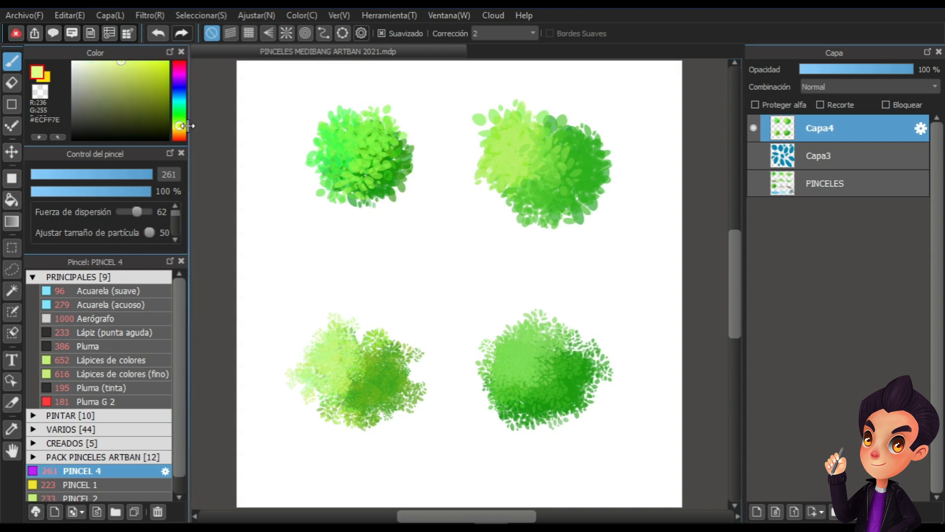
click(165, 62)
key([)
mouse_move(514, 358)
mouse_down()
mouse_move(546, 373)
mouse_move(540, 387)
mouse_move(513, 338)
mouse_move(524, 363)
mouse_move(507, 369)
mouse_move(519, 392)
mouse_move(504, 362)
mouse_move(498, 382)
mouse_move(524, 393)
mouse_up()
alt+click(533, 367)
alt+click(511, 335)
alt+click(509, 365)
alt+click(507, 361)
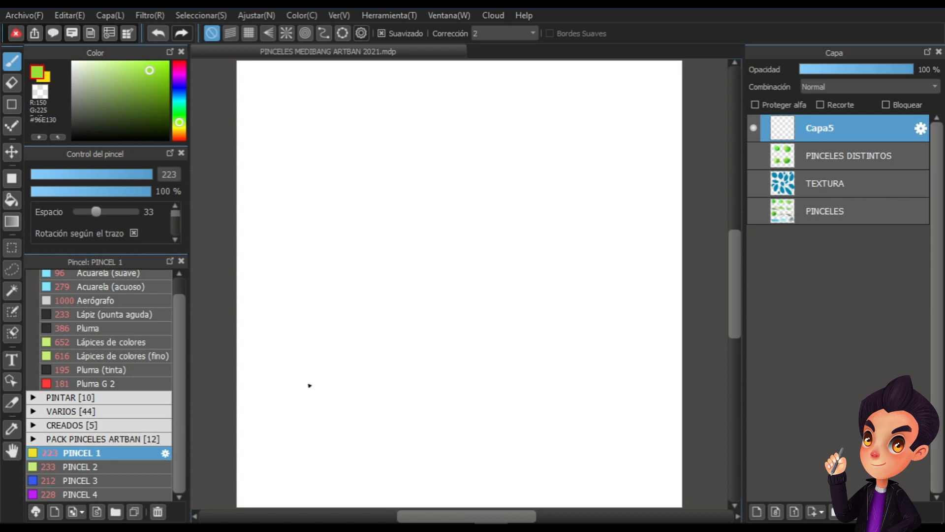
Switch to File Explorer and examine the contents of the ARTBAN PINCELES MEDIBANG folder, including the IMPORTANTE LEER file.
click(186, 511)
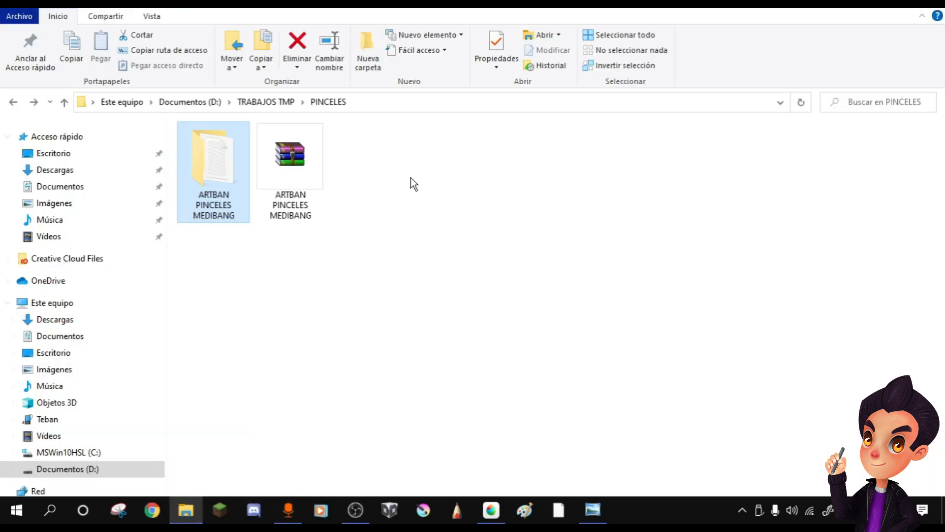
mouse_move(349, 166)
mouse_down()
mouse_move(358, 277)
mouse_move(323, 280)
mouse_move(308, 178)
mouse_move(330, 209)
mouse_move(343, 183)
mouse_up()
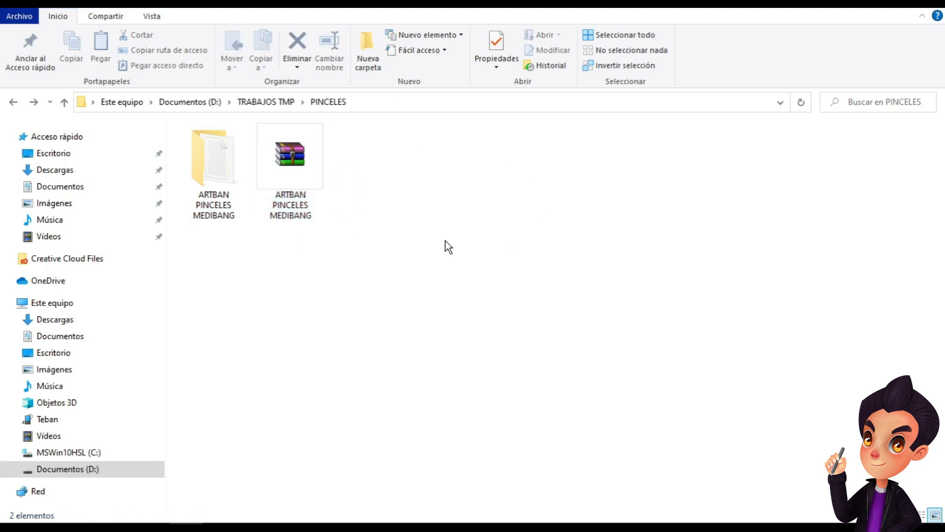
click(220, 145)
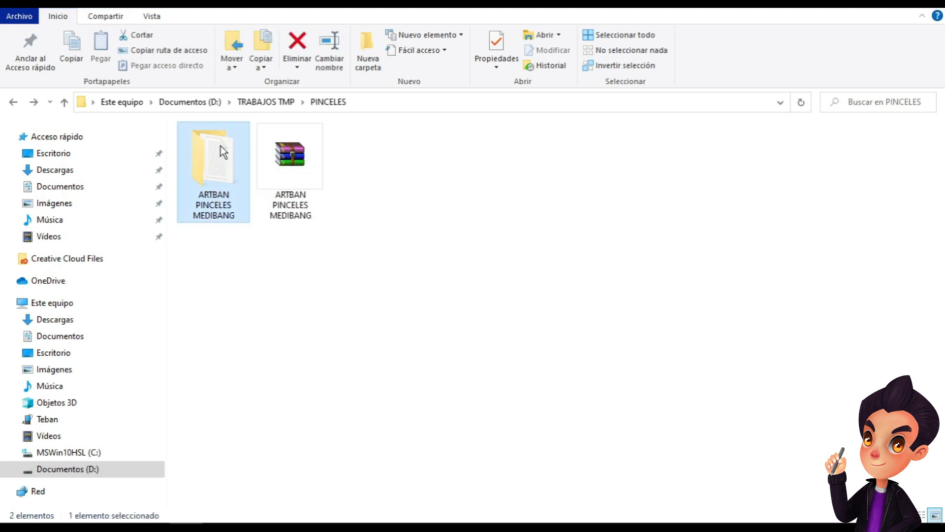
double_click(221, 145)
drag(218, 275, 409, 255)
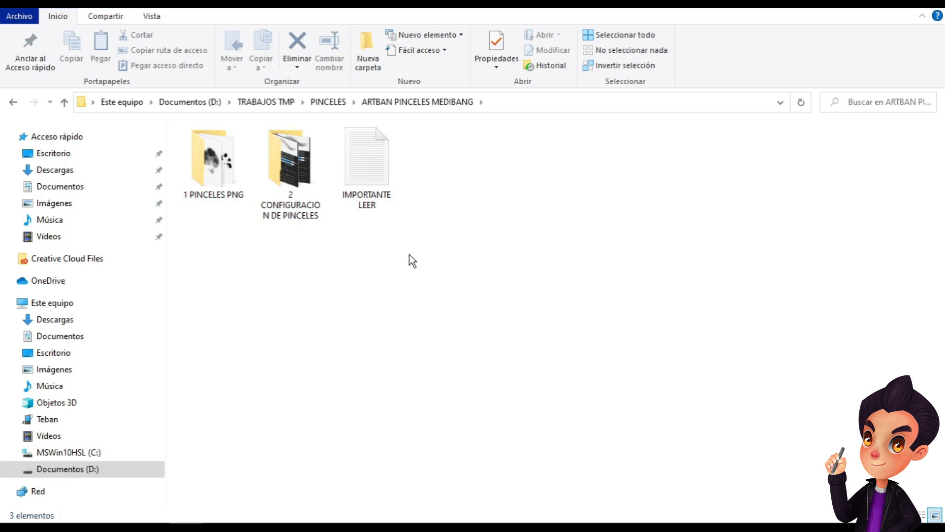
click(382, 151)
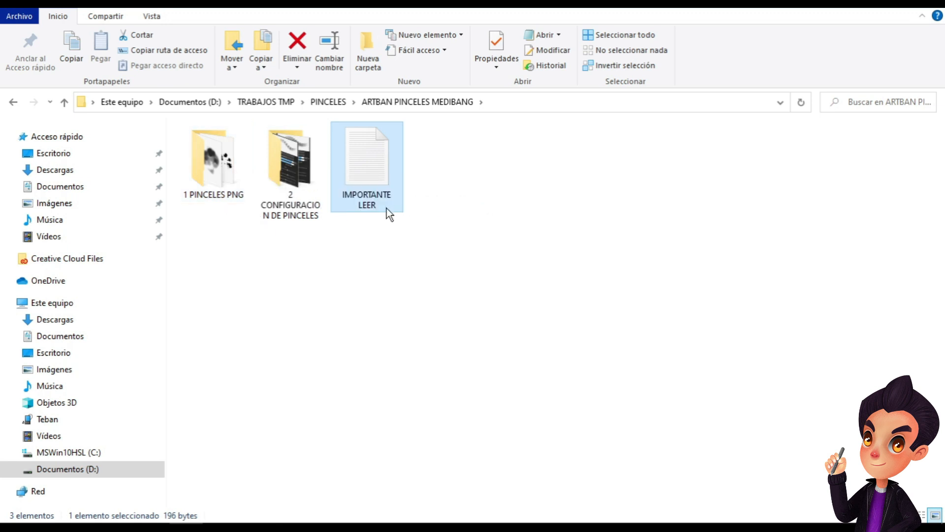
drag(340, 301, 371, 319)
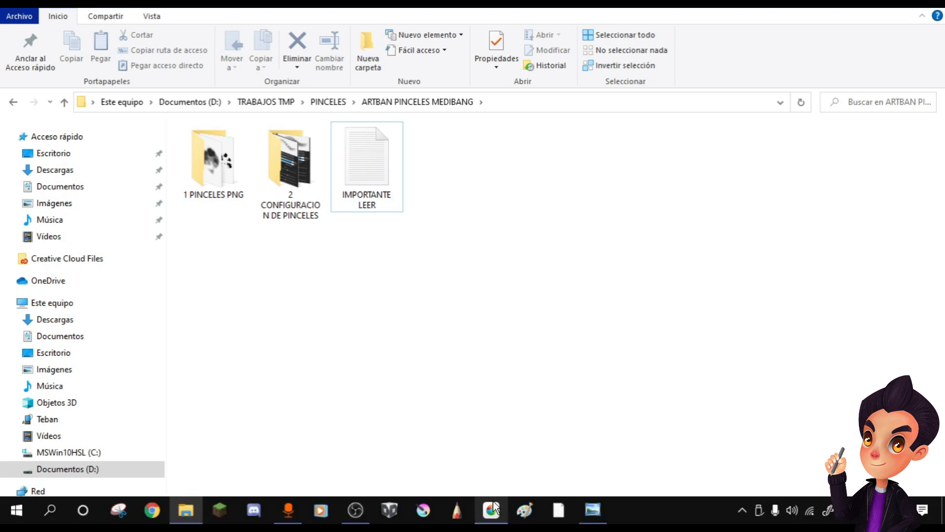
Switch to MediBang Paint Pro and start adding a bitmap brush from a file.
click(496, 509)
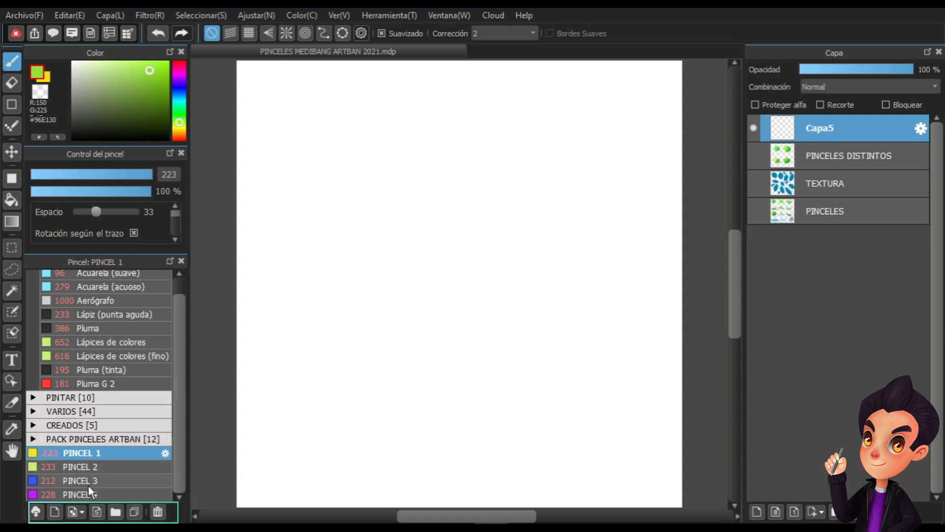
click(76, 511)
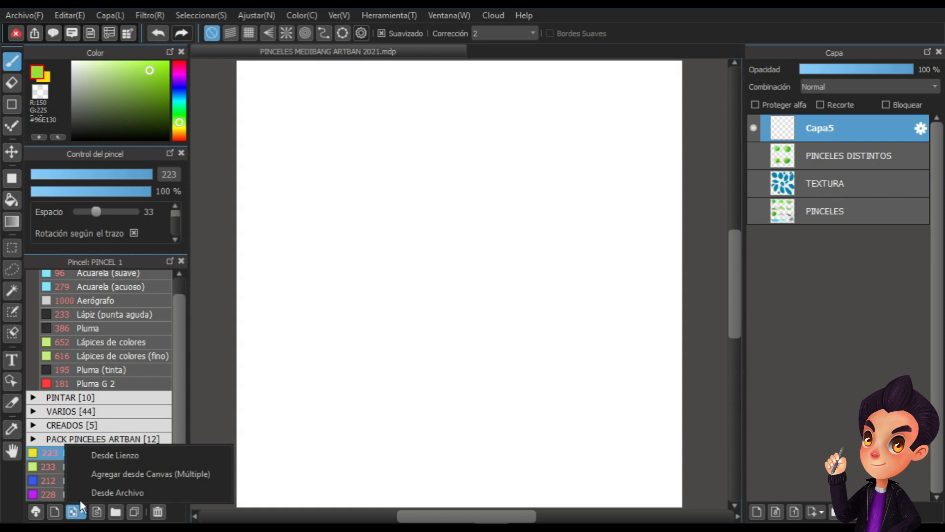
click(126, 491)
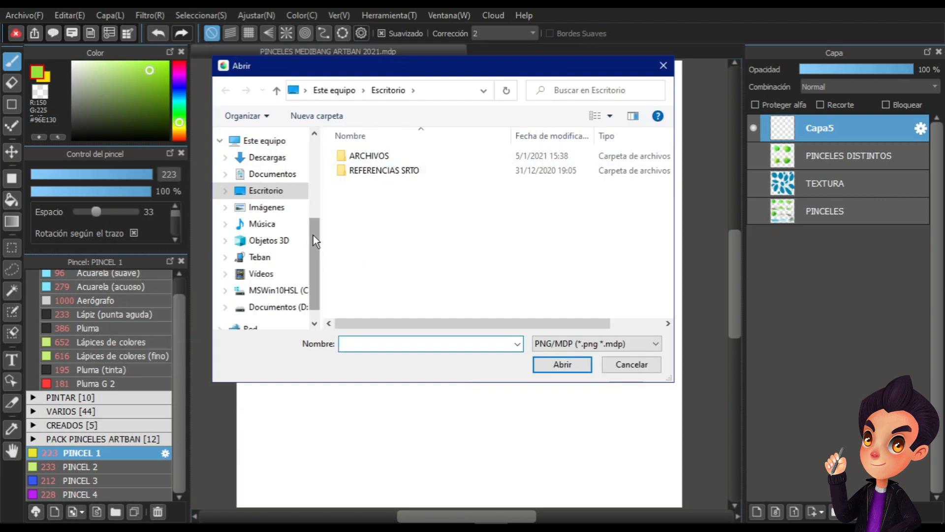
Load CESPED as a brush from TRABAJOS TMP, PINCELES, ARTBAN PINCELES MEDIBANG, 1 PINCELES PNG on the Documentos (D:) drive.
scroll(313, 235, down, 2)
click(285, 284)
double_click(396, 186)
click(378, 268)
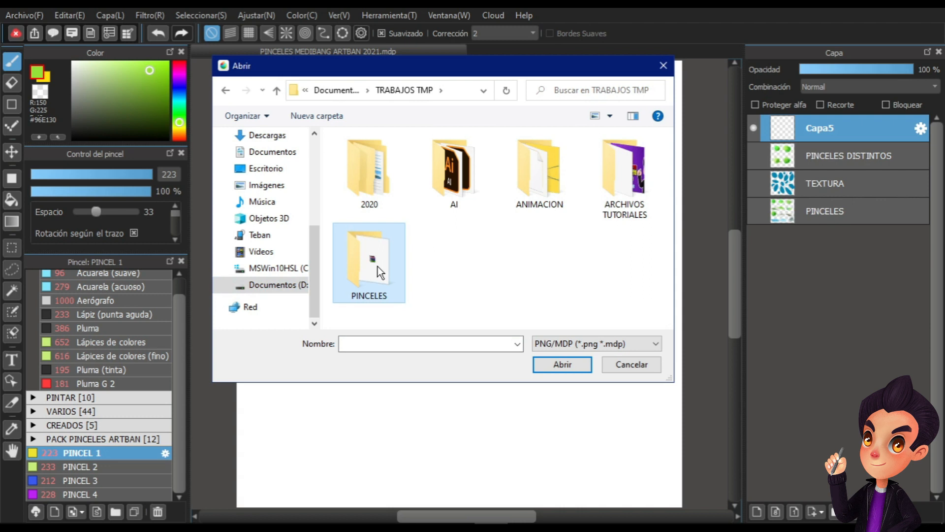
double_click(377, 267)
double_click(354, 154)
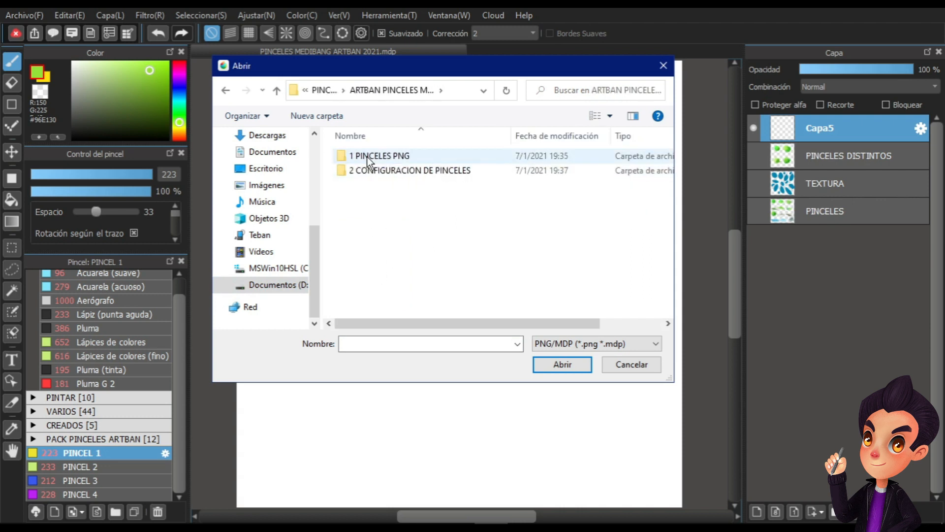
double_click(365, 157)
drag(666, 170, 669, 127)
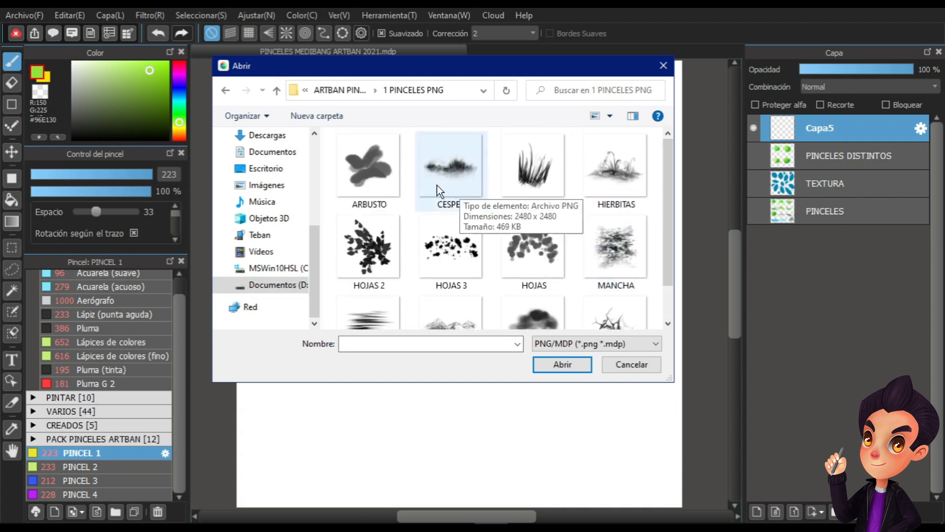
click(447, 170)
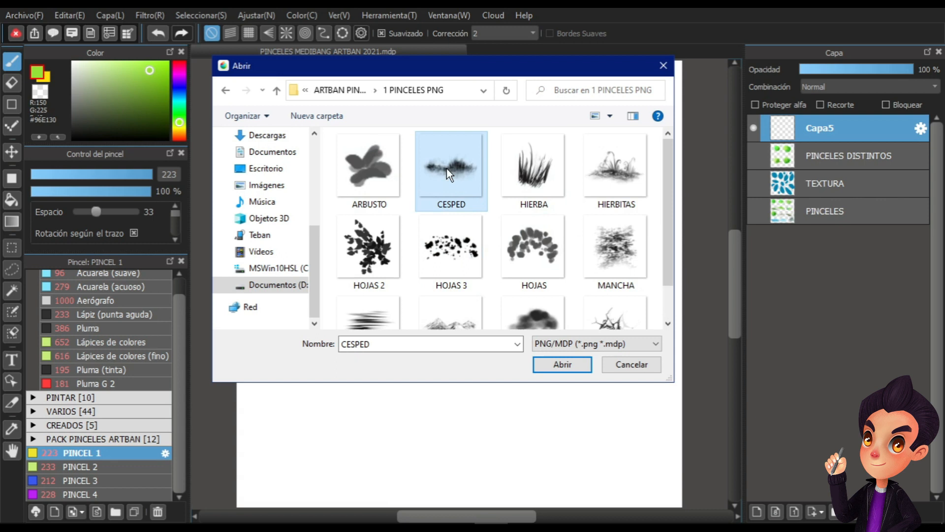
click(553, 365)
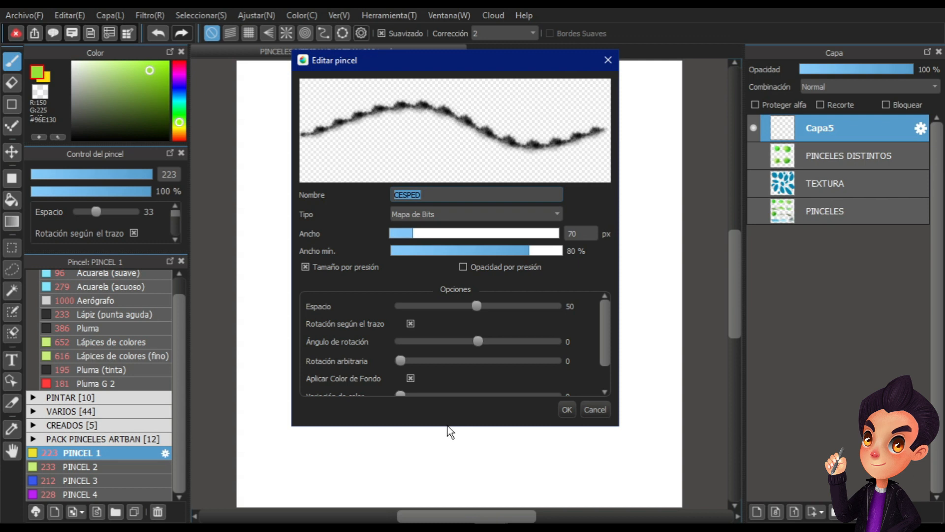
Place the brush settings dialog side by side with the CESPED reference image from the 2 CONFIGURACION DE PINCELES folder.
drag(443, 429, 441, 472)
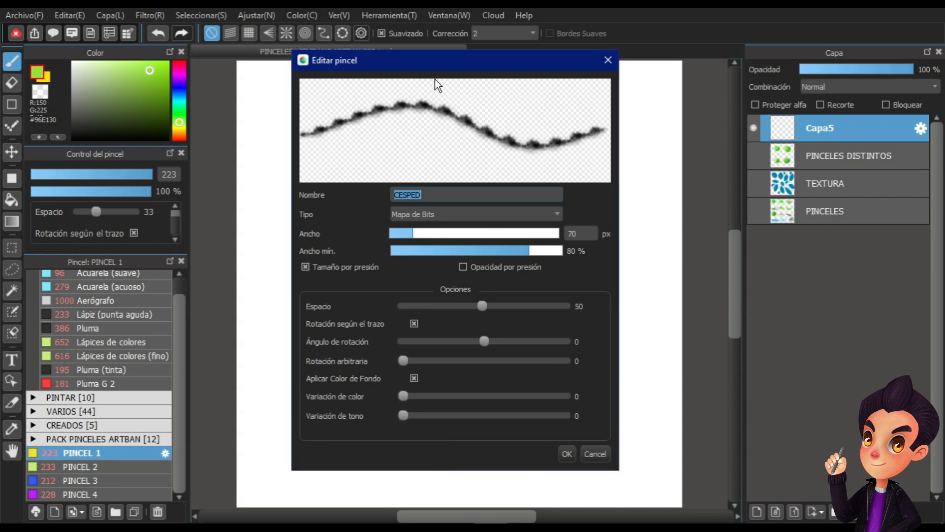
key(super+Left)
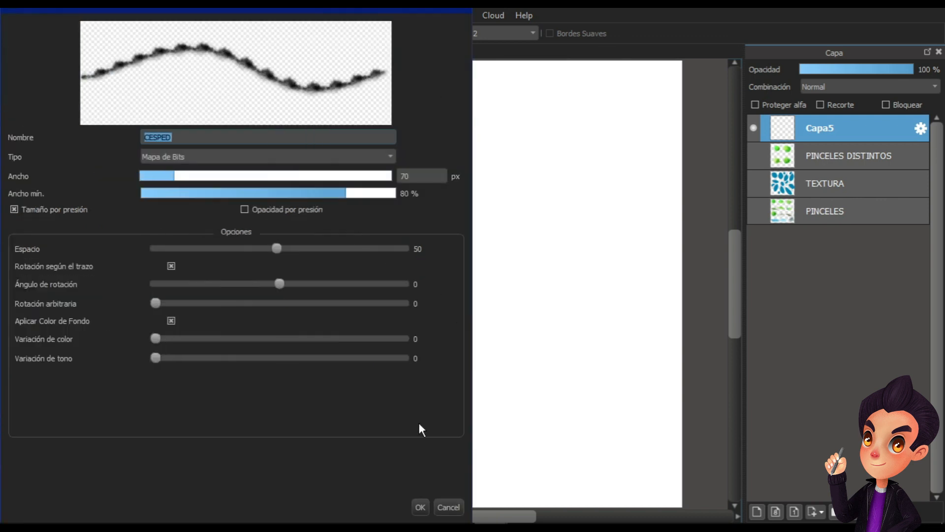
click(188, 509)
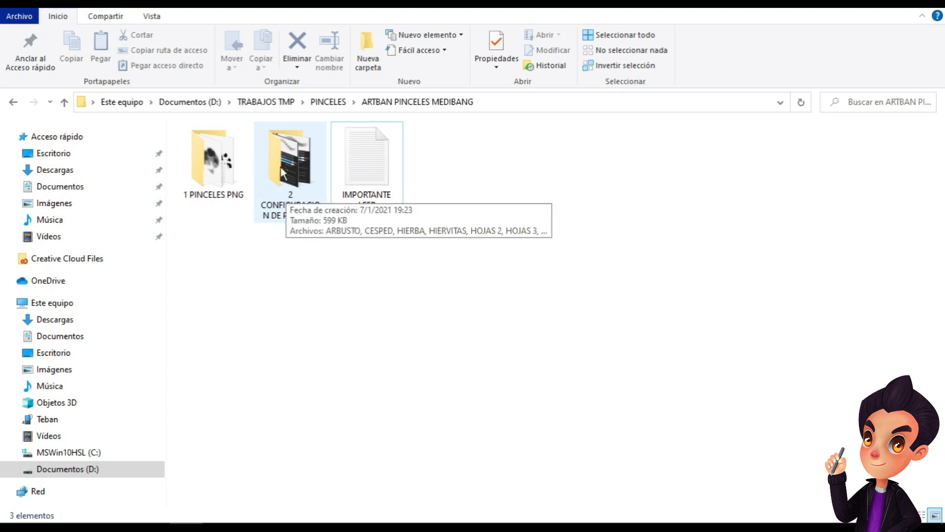
click(295, 162)
double_click(295, 162)
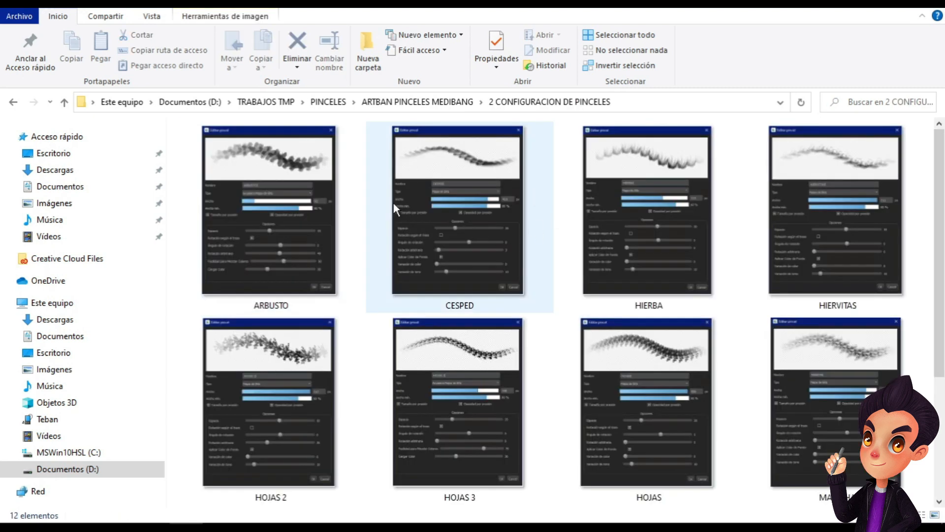
mouse_move(941, 183)
mouse_down()
mouse_move(942, 348)
mouse_move(943, 191)
mouse_up()
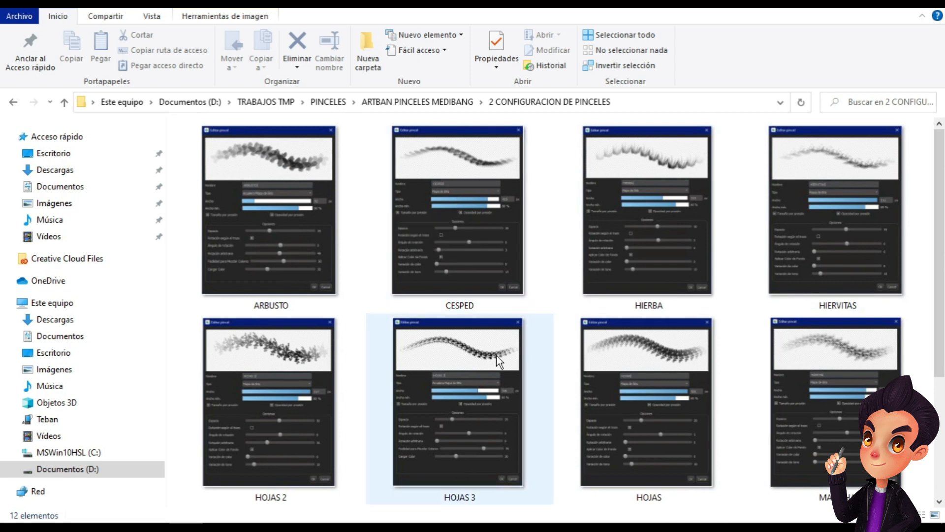
double_click(458, 206)
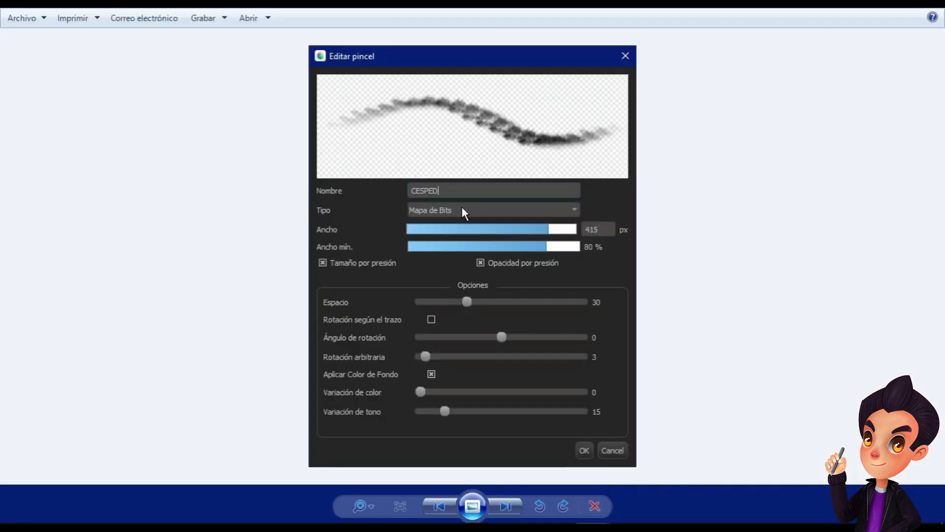
key(super+Right)
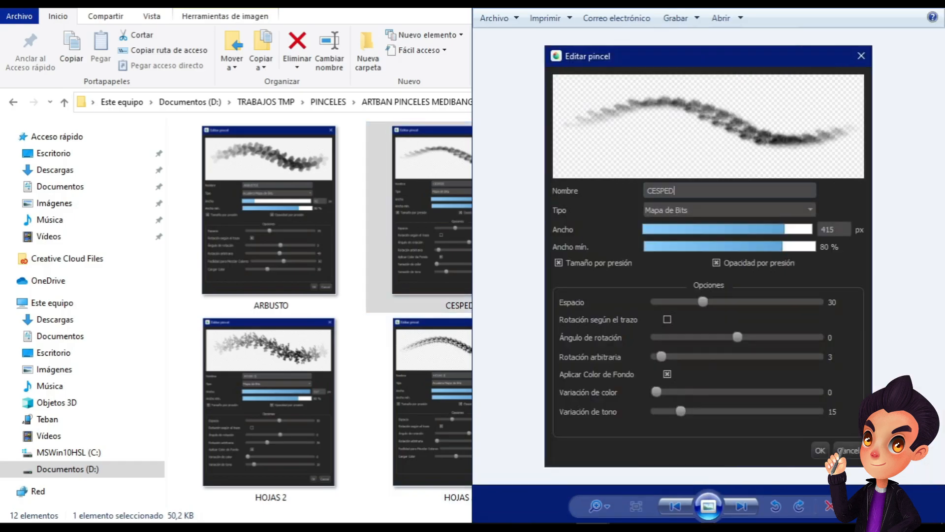
mouse_move(492, 514)
click(566, 453)
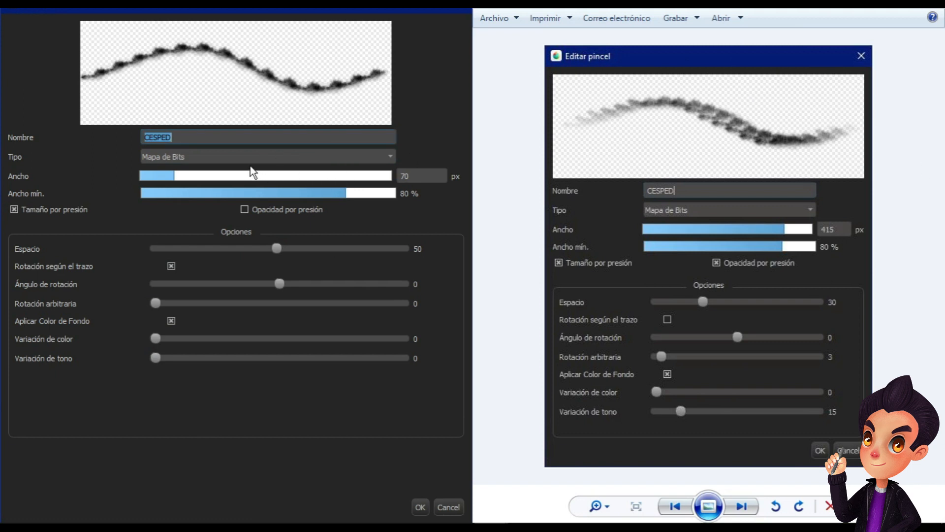
Configure CESPED with width 415 px, pressure opacity, spacing 30, no stroke rotation, arbitrary rotation 3 and tone variation 15, and save it.
drag(339, 180, 350, 172)
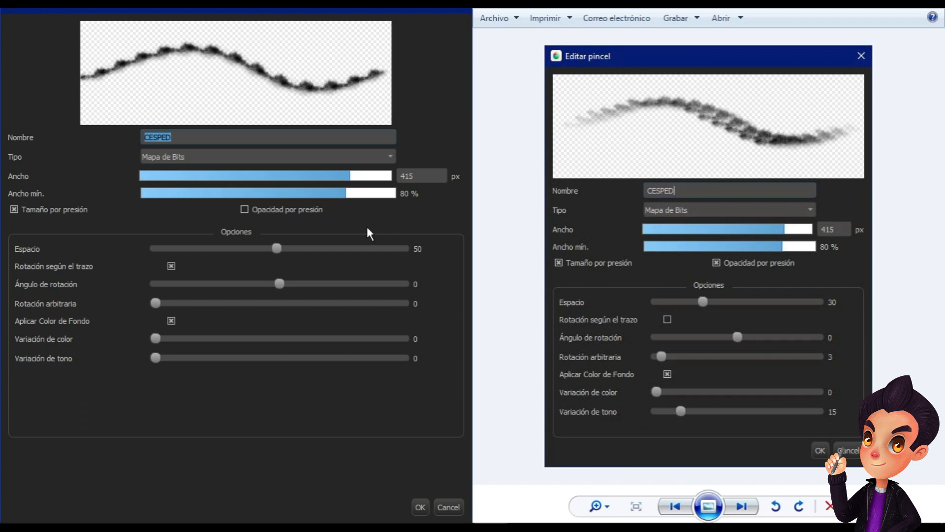
click(291, 205)
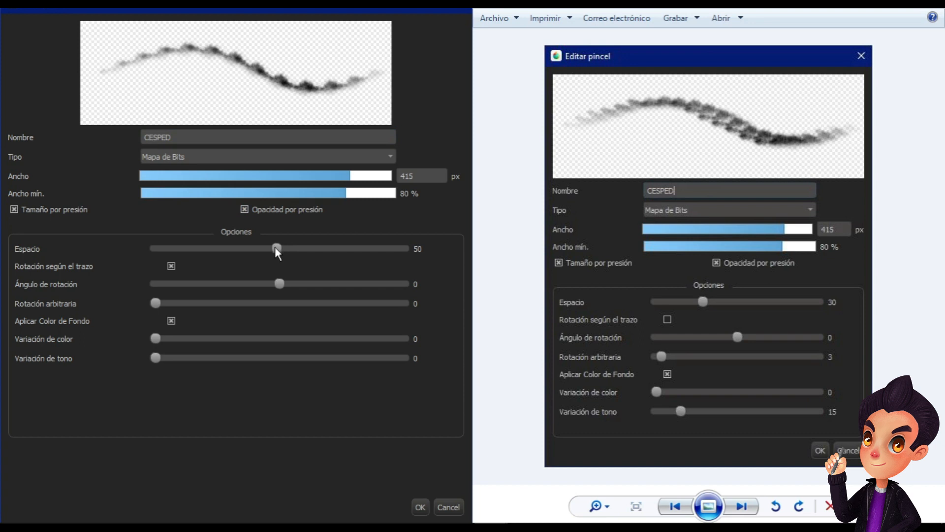
drag(275, 247, 241, 249)
click(171, 265)
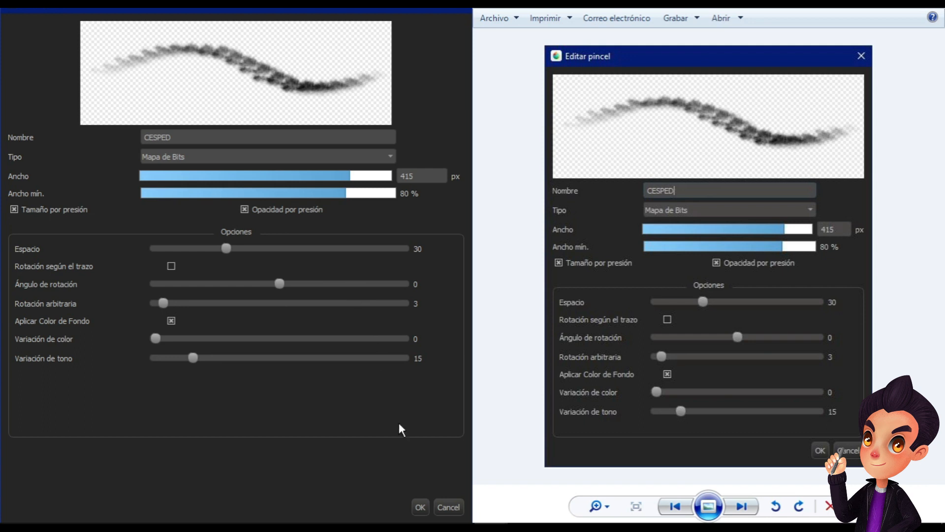
click(420, 506)
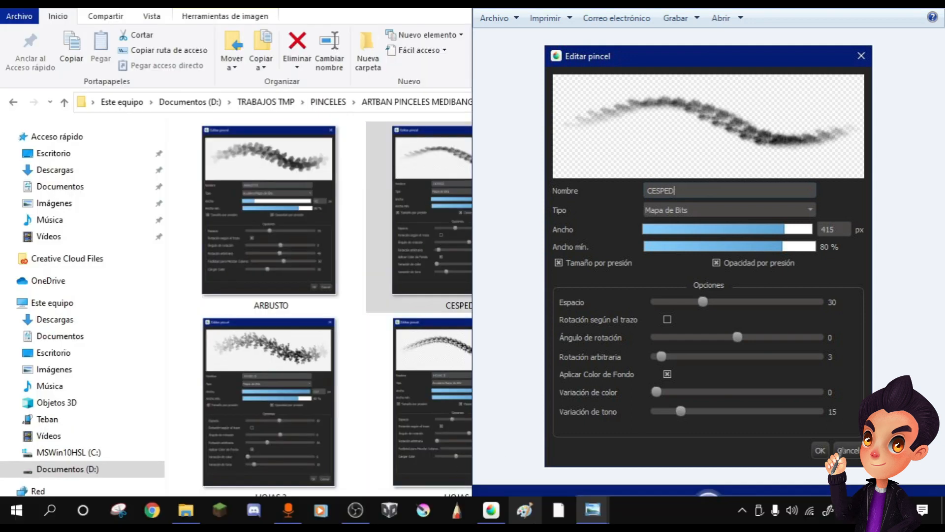
click(493, 515)
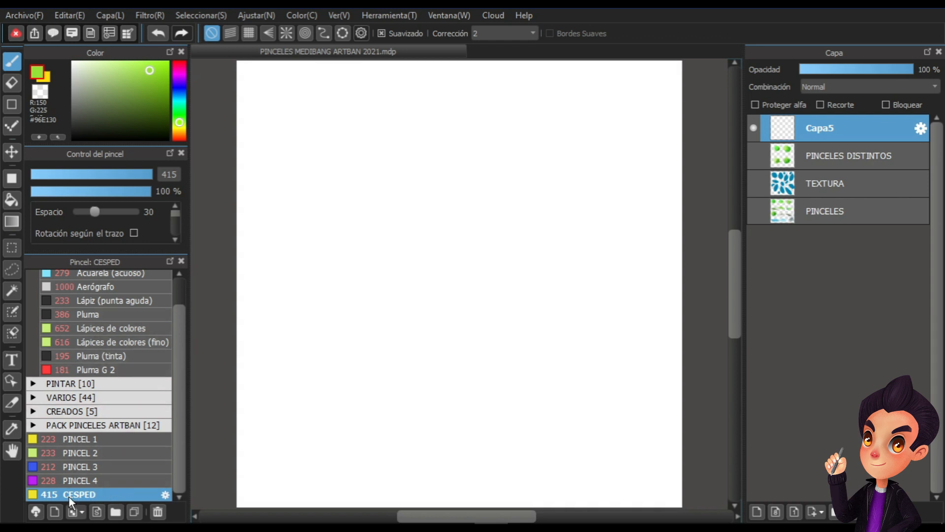
Paint a horizontal strip of grass across the lower part of the canvas with CESPED in dark green #239300.
click(167, 87)
click(170, 94)
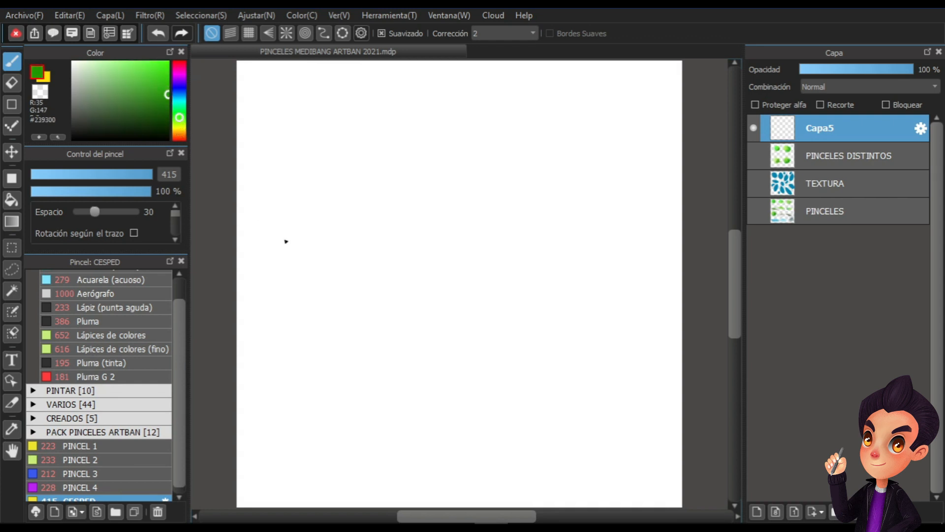
drag(384, 310, 443, 317)
drag(547, 349, 283, 346)
drag(431, 360, 598, 351)
Add a brighter green along the grass strip with CESPED and blend it with a green sampled from the strip.
mouse_move(179, 110)
mouse_down()
mouse_move(173, 70)
mouse_move(181, 120)
mouse_up()
click(150, 66)
drag(375, 314, 351, 315)
drag(250, 358, 556, 358)
right_click(339, 356)
drag(339, 356, 453, 374)
Extend the grass into a thick band across the whole canvas using #23BF45, sampled greens and a CESPED size enlarged to 736.
drag(181, 120, 179, 111)
click(152, 81)
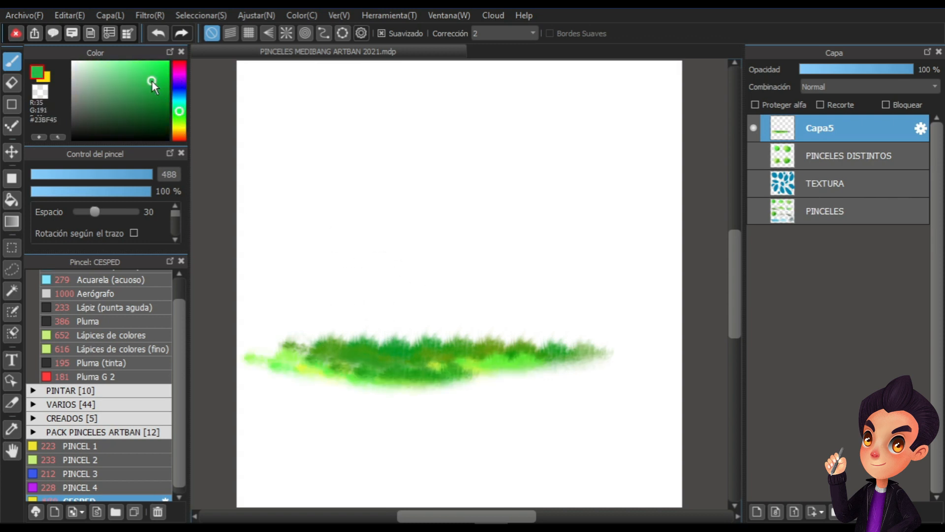
mouse_move(452, 378)
mouse_down()
mouse_move(548, 374)
mouse_move(245, 365)
mouse_move(256, 366)
mouse_up()
right_click(345, 352)
mouse_move(340, 353)
mouse_down()
mouse_move(264, 353)
mouse_move(364, 382)
mouse_up()
right_click(434, 342)
key(bracketright)
key(bracketright)
mouse_move(445, 361)
mouse_down()
mouse_move(390, 352)
mouse_move(607, 362)
mouse_move(496, 383)
mouse_move(338, 377)
mouse_move(658, 407)
mouse_move(405, 408)
mouse_move(250, 375)
mouse_move(232, 351)
mouse_move(686, 387)
mouse_move(669, 362)
mouse_move(565, 358)
mouse_move(237, 378)
mouse_move(301, 402)
mouse_move(670, 357)
mouse_move(370, 369)
mouse_up()
key(bracketright)
key(bracketright)
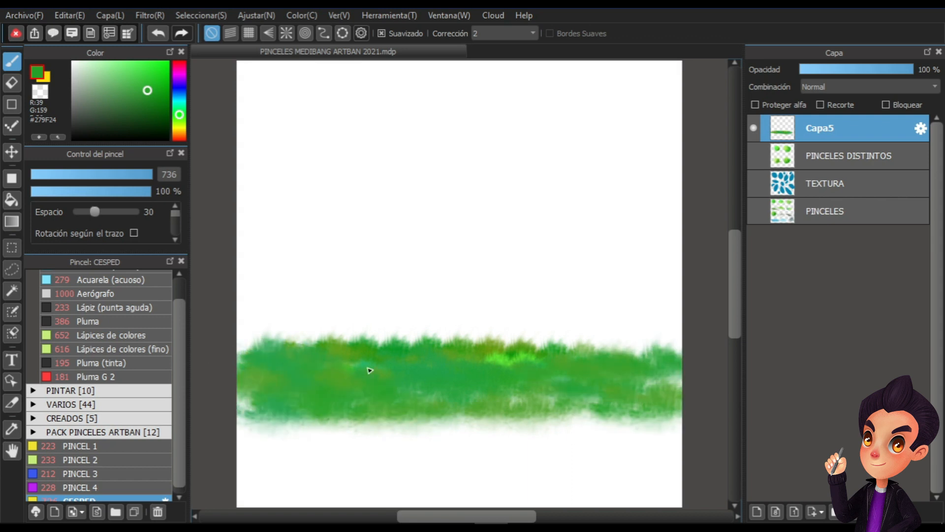
Paint a row of mountains behind the grass with MONTAÑAS from PACK PINCELES ARTBAN, at size 672 in dark green #012B00.
click(33, 432)
drag(173, 308, 179, 379)
click(97, 421)
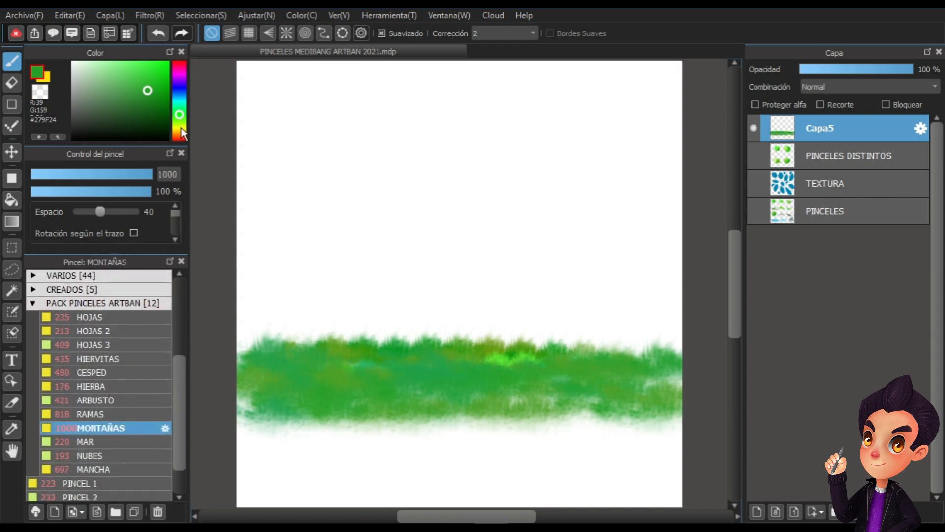
drag(308, 298, 420, 313)
key(ctrl+z)
mouse_move(239, 317)
mouse_down()
mouse_move(340, 327)
mouse_move(441, 328)
mouse_up()
drag(675, 333, 466, 329)
key(ctrl+z)
drag(681, 337, 466, 328)
key(ctrl+z)
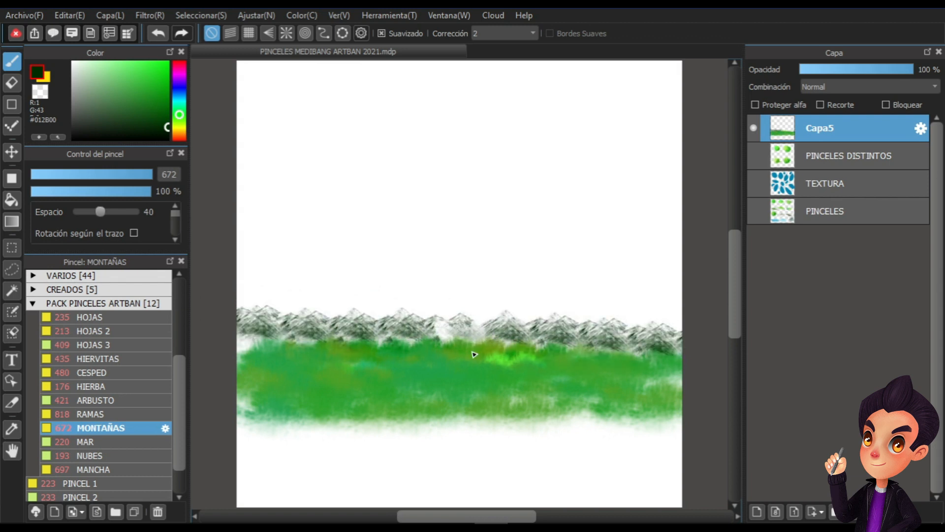
Fill the canvas area below the grass with teal water using the MAR brush.
click(97, 438)
drag(180, 104, 181, 99)
click(157, 77)
mouse_move(397, 427)
mouse_down()
mouse_move(434, 427)
mouse_move(477, 447)
mouse_move(717, 417)
mouse_move(458, 456)
mouse_move(599, 501)
mouse_up()
Paint a lighter cyan channel through the grass up to the mountains with MAR, ending with #A8F5FF at size 266.
drag(146, 79, 129, 64)
drag(473, 458, 422, 460)
mouse_move(384, 436)
mouse_down()
mouse_move(442, 464)
mouse_move(476, 416)
mouse_move(443, 381)
mouse_move(468, 355)
mouse_move(438, 369)
mouse_move(394, 370)
mouse_up()
mouse_move(449, 355)
mouse_down()
mouse_move(431, 388)
mouse_move(448, 415)
mouse_up()
drag(121, 77, 105, 62)
drag(415, 439, 428, 439)
mouse_move(517, 451)
mouse_down()
mouse_move(371, 452)
mouse_move(399, 402)
mouse_move(449, 361)
mouse_up()
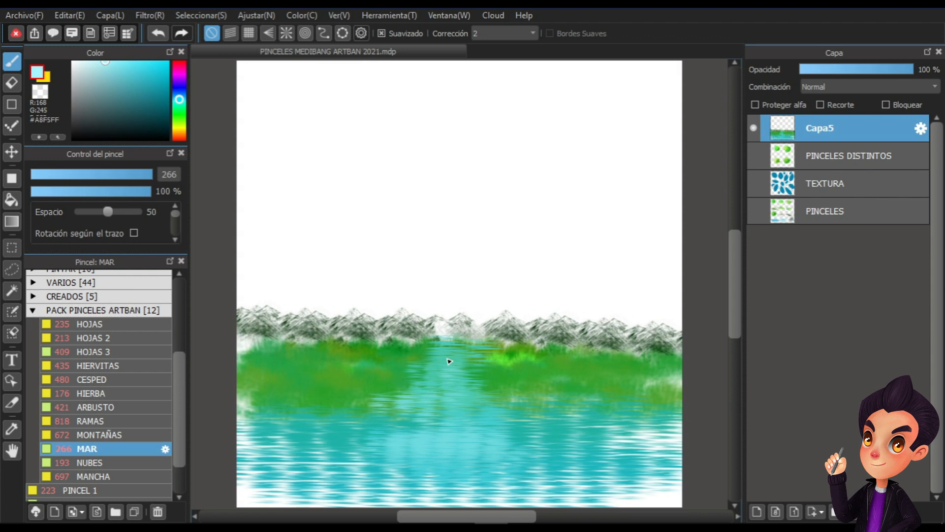
Touch up the water around the channel's mouth with sampled teal tones and MAR reduced to size 177.
mouse_move(440, 398)
mouse_down()
mouse_move(456, 430)
mouse_move(272, 414)
mouse_move(401, 430)
mouse_up()
alt+click(309, 424)
key(ctrl+z)
key(ctrl+z)
drag(350, 415, 321, 424)
mouse_move(401, 430)
mouse_down()
mouse_move(320, 435)
mouse_move(326, 426)
mouse_up()
drag(326, 426, 520, 430)
alt+click(653, 432)
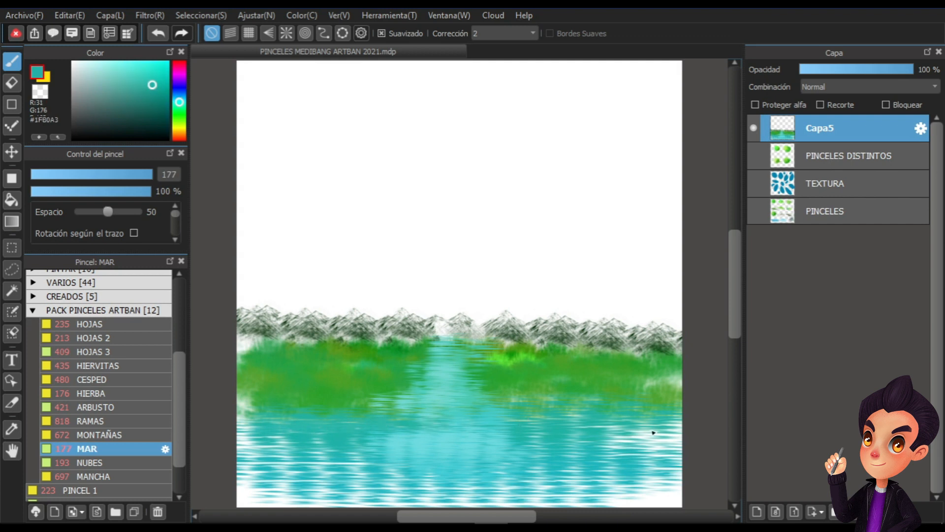
Try lightening the sea with MAR in #ADFFED at size 520 and a HIERBA stroke on the left bank, and undo both.
alt+click(465, 395)
click(104, 63)
mouse_move(423, 434)
ctrl+alt+mouse_down()
mouse_move(453, 434)
mouse_move(397, 428)
mouse_move(454, 426)
mouse_move(420, 452)
mouse_move(685, 483)
mouse_move(674, 486)
ctrl+alt+mouse_up()
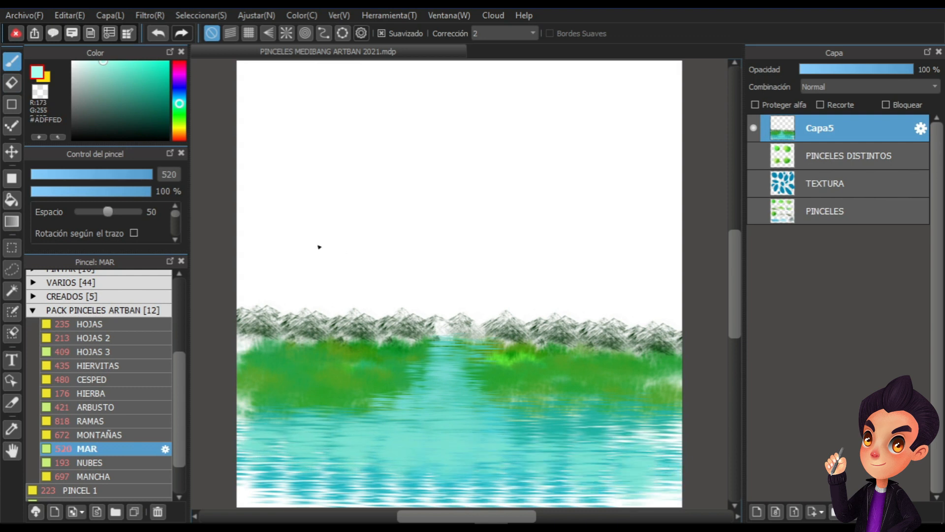
click(98, 394)
alt+click(359, 380)
mouse_move(359, 380)
ctrl+alt+mouse_down()
mouse_move(237, 388)
mouse_move(364, 399)
mouse_move(262, 394)
mouse_move(313, 396)
ctrl+alt+mouse_up()
key(ctrl+z)
key(ctrl+z)
Paint grass along the lower edges of both banks with CESPED, using #499F23 at size 667 and darker greens.
click(102, 378)
drag(253, 409, 356, 405)
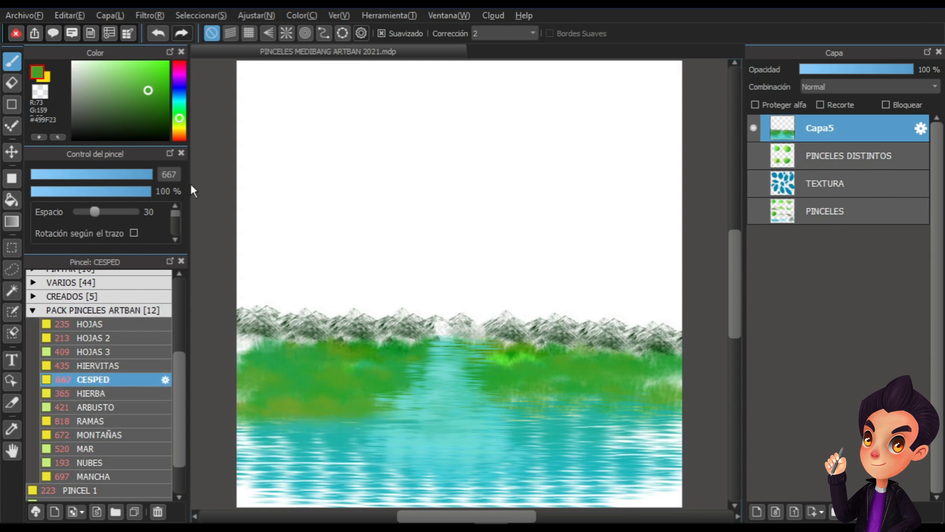
click(166, 105)
drag(261, 361, 296, 369)
drag(252, 399, 377, 410)
mouse_move(668, 401)
ctrl+alt+mouse_down()
mouse_move(543, 398)
mouse_move(598, 387)
ctrl+alt+mouse_up()
mouse_move(561, 392)
mouse_down()
mouse_move(678, 380)
mouse_move(594, 379)
mouse_move(531, 396)
mouse_up()
drag(256, 393, 417, 372)
Blend the middle of both grass banks with sampled greens, finishing with #2E9522 and CESPED at size 555.
alt+click(340, 363)
mouse_move(341, 365)
mouse_down()
mouse_move(386, 376)
mouse_move(384, 386)
mouse_up()
key(ctrl+z)
ctrl+alt+drag(321, 379, 313, 380)
alt+click(317, 379)
drag(298, 388, 364, 388)
drag(541, 392, 636, 376)
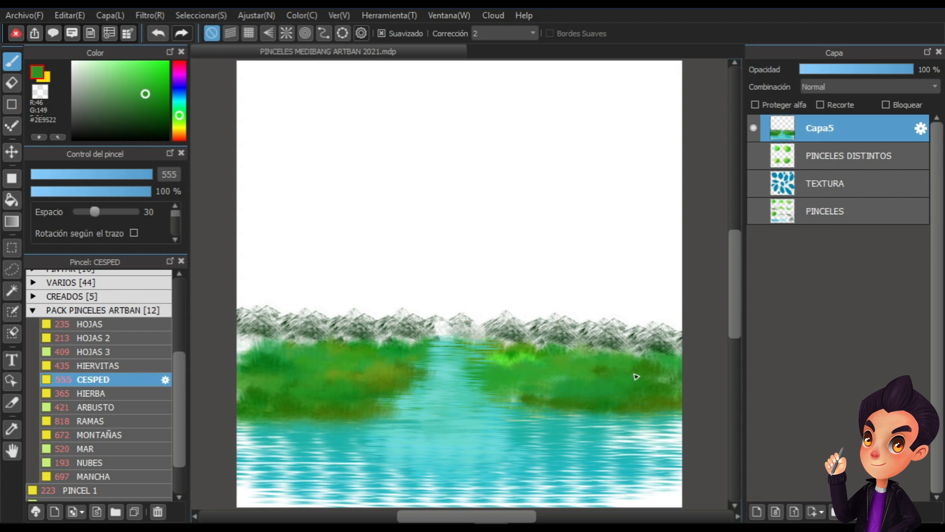
Paint grass along the foot of the mountains on both banks with sampled greens and CESPED at size 501.
alt+click(280, 363)
mouse_move(289, 340)
mouse_down()
mouse_move(245, 342)
mouse_move(260, 343)
mouse_up()
ctrl+alt+drag(591, 358, 584, 357)
drag(651, 358, 671, 356)
Repaint the sea down to the canvas's lower edge with sampled teal and the MAR brush at size 626.
alt+click(371, 415)
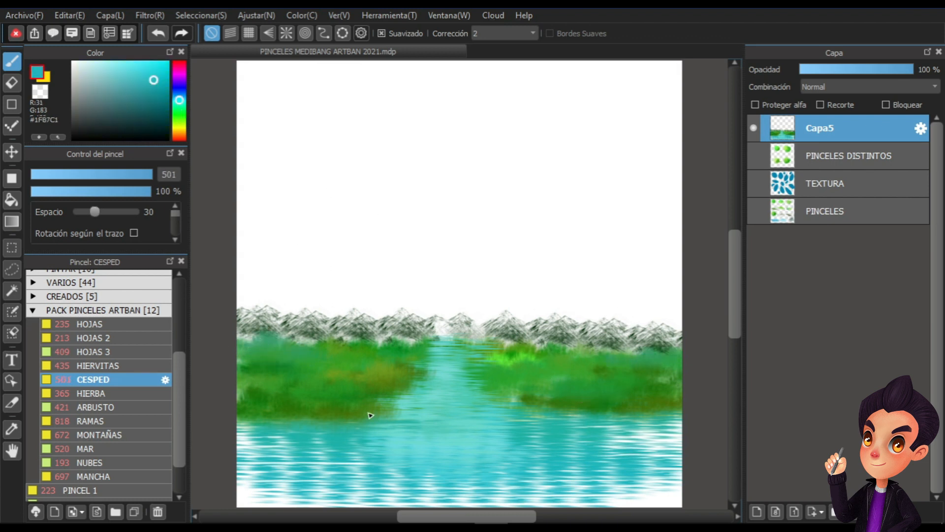
click(110, 448)
alt+click(498, 451)
mouse_move(525, 452)
mouse_down()
mouse_move(571, 486)
mouse_move(229, 493)
mouse_move(266, 492)
mouse_up()
Highlight the channel from the sea up to the mountains with white #FFFFFF and MAR reduced to size 426.
drag(89, 76, 63, 54)
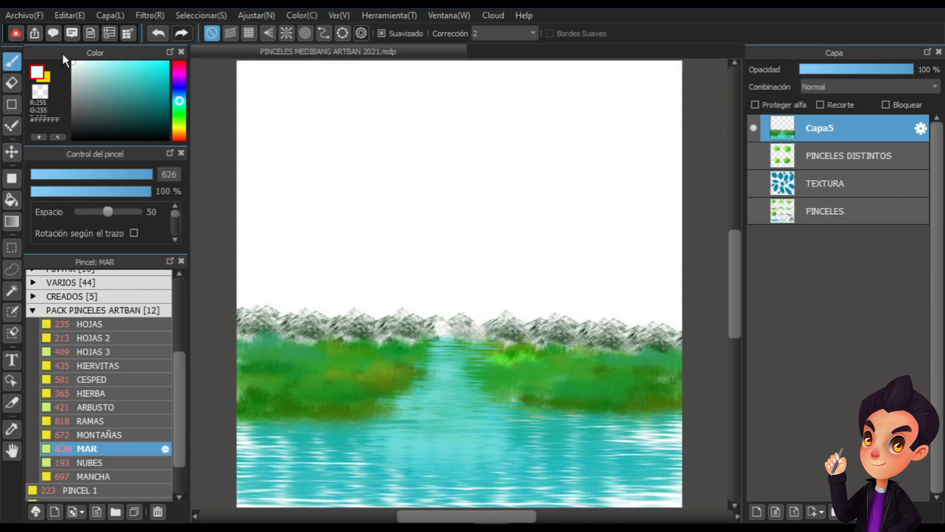
key(bracketleft)
key(bracketleft)
mouse_move(426, 471)
mouse_down()
mouse_move(411, 496)
mouse_move(438, 441)
mouse_move(455, 364)
mouse_move(428, 468)
mouse_move(361, 462)
mouse_move(453, 472)
mouse_move(451, 348)
mouse_up()
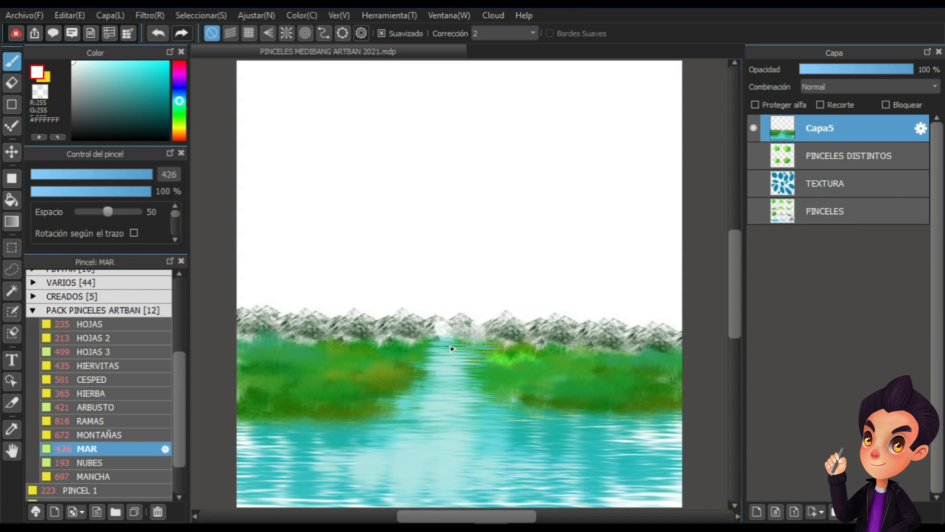
Refine the right bank's edge beside the channel with sampled green #259F30 and CESPED at size 238.
click(124, 381)
alt+click(536, 379)
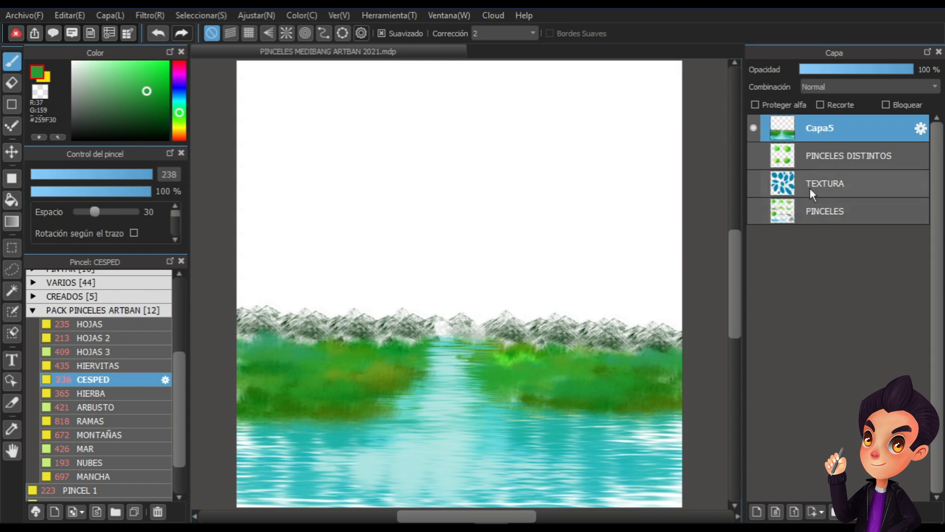
Add a layer above PINCELES DISTINTOS and paint teal and lighter aqua clouds above the mountains with NUBES.
click(817, 156)
click(756, 511)
click(179, 101)
click(154, 85)
click(102, 462)
drag(396, 241, 677, 241)
click(117, 63)
mouse_move(494, 225)
mouse_down()
mouse_move(517, 276)
mouse_move(635, 256)
mouse_up()
Paint white clouds over the teal ones and along the mountain tops with a smaller NUBES brush.
drag(78, 67, 51, 34)
key(bracketleft)
mouse_move(491, 253)
mouse_down()
mouse_move(370, 238)
mouse_move(416, 289)
mouse_move(278, 281)
mouse_move(512, 310)
mouse_move(526, 289)
mouse_move(620, 257)
mouse_move(255, 227)
mouse_move(276, 210)
mouse_up()
drag(438, 309, 711, 322)
mouse_move(461, 277)
mouse_down()
mouse_move(496, 269)
mouse_move(454, 253)
mouse_move(430, 200)
mouse_move(295, 247)
mouse_move(327, 245)
mouse_move(302, 255)
mouse_up()
Shape and soften the clouds on the sky's right side with NUBES in aqua tones sampled from the canvas.
alt+click(514, 261)
alt+click(463, 222)
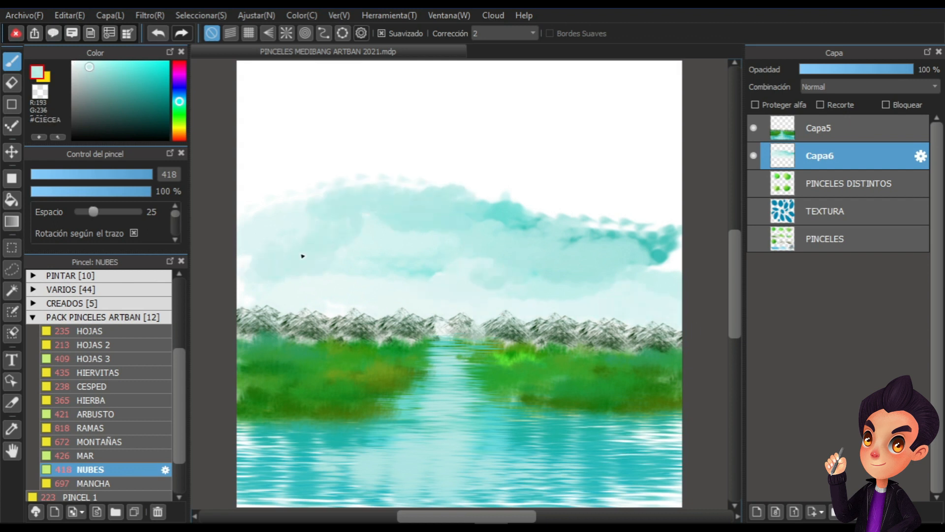
drag(606, 242, 665, 243)
alt+click(534, 220)
drag(566, 223, 672, 216)
alt+click(577, 135)
mouse_move(650, 256)
mouse_down()
mouse_move(673, 236)
mouse_move(537, 247)
mouse_move(507, 213)
mouse_move(411, 293)
mouse_move(401, 252)
mouse_up()
mouse_move(566, 246)
mouse_down()
mouse_move(504, 277)
mouse_move(576, 264)
mouse_up()
Blend the central clouds and extend the left ones with NUBES, using sampled #B0E7E4 and other cloud tones.
alt+click(416, 205)
mouse_move(468, 253)
mouse_down()
mouse_move(378, 285)
mouse_move(394, 295)
mouse_up()
key(bracketleft)
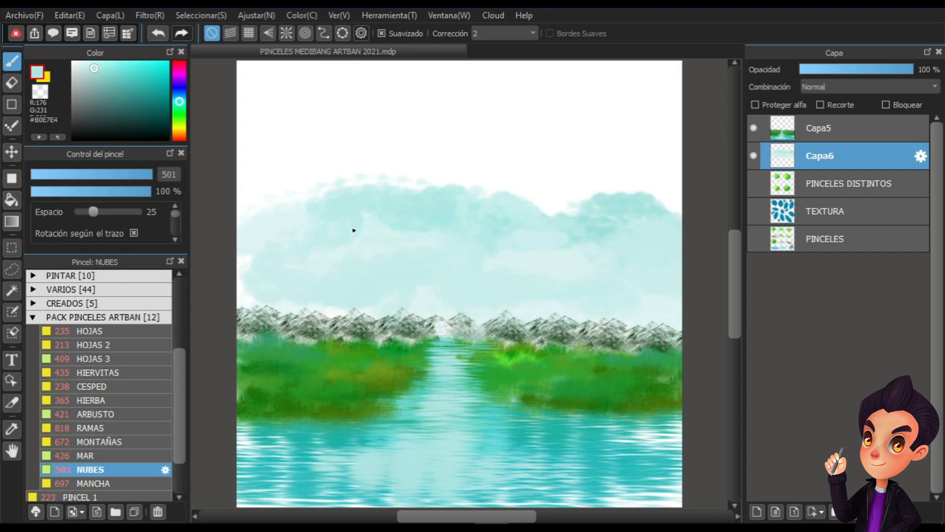
mouse_move(353, 230)
mouse_down()
mouse_move(340, 213)
mouse_move(260, 197)
mouse_up()
alt+click(317, 116)
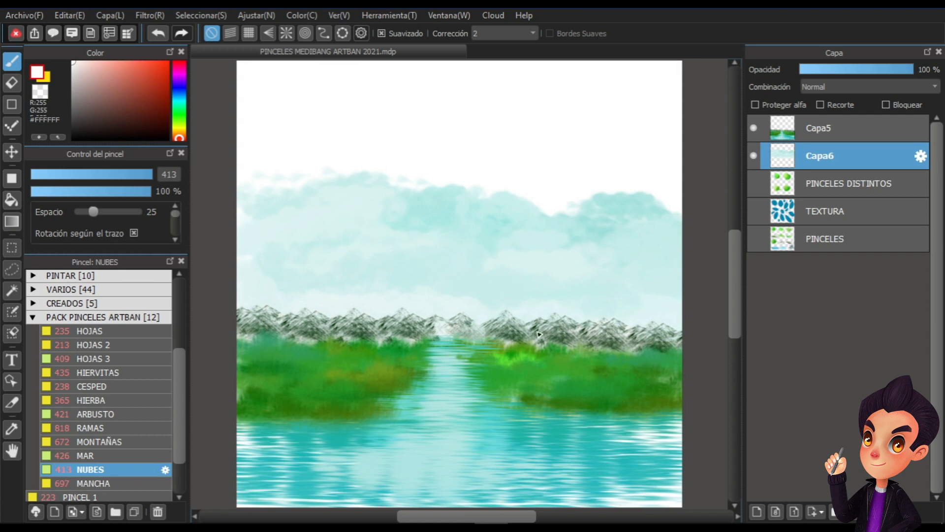
alt+click(547, 282)
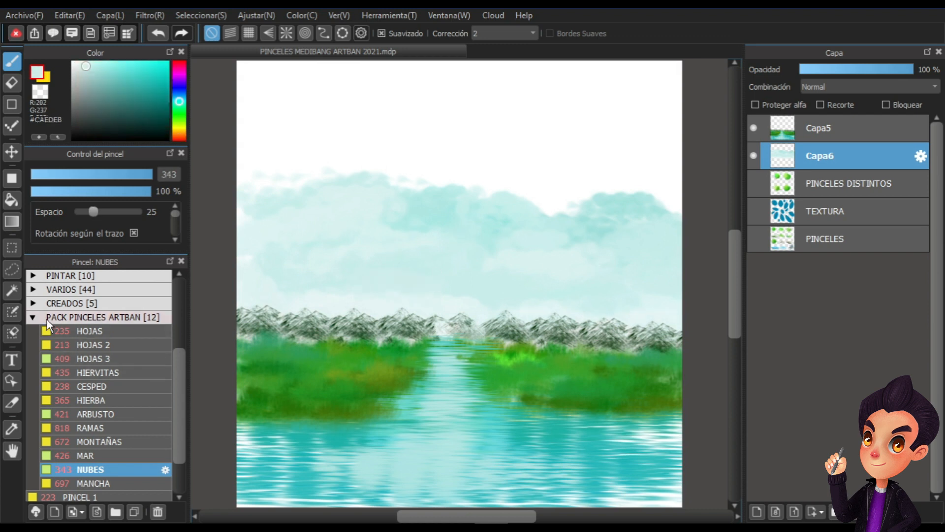